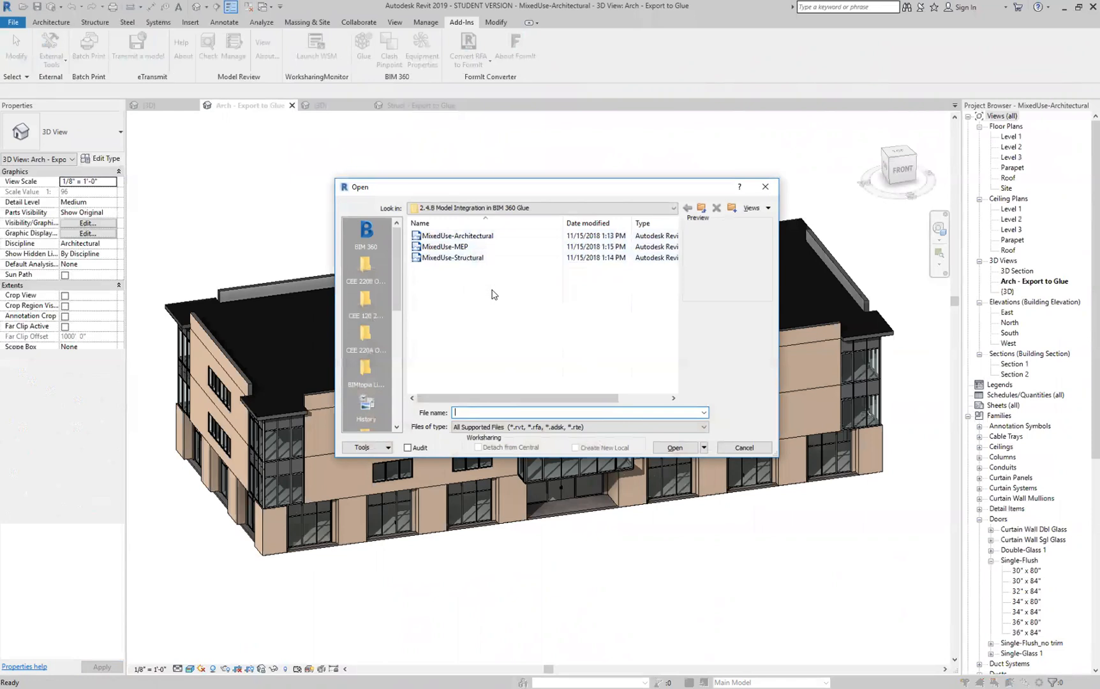
- Cancel opening a file and duplicate the Arch - Export to Glue 3D view
{"action": "left_click", "coordinate": [737, 449]}
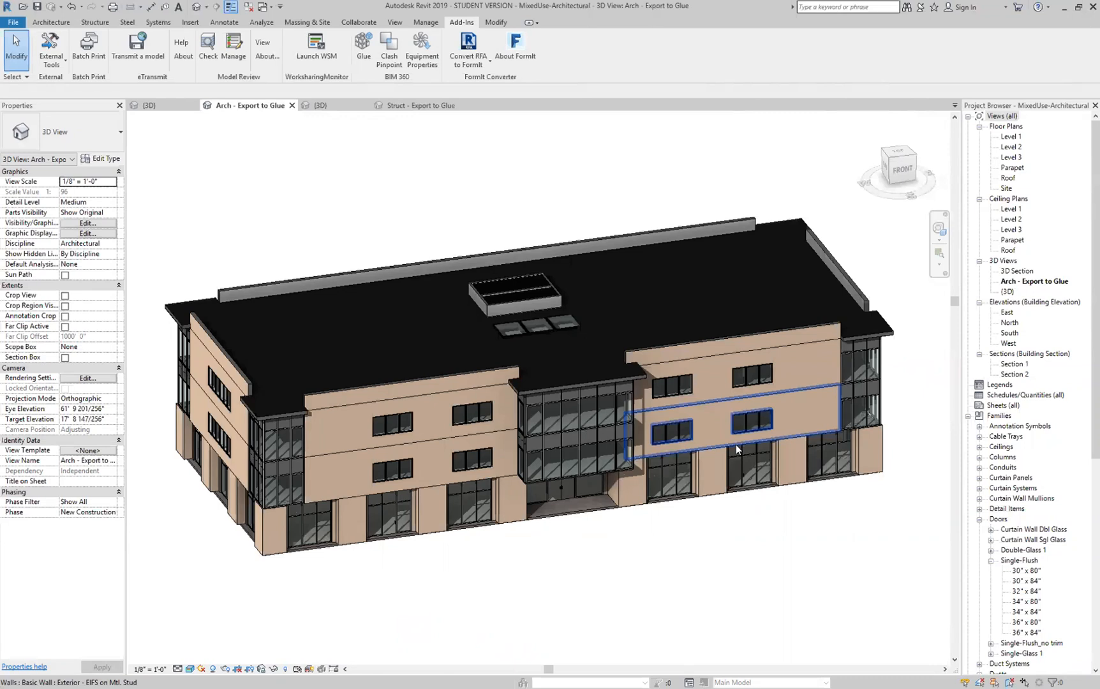
{"action": "right_click", "coordinate": [1025, 285]}
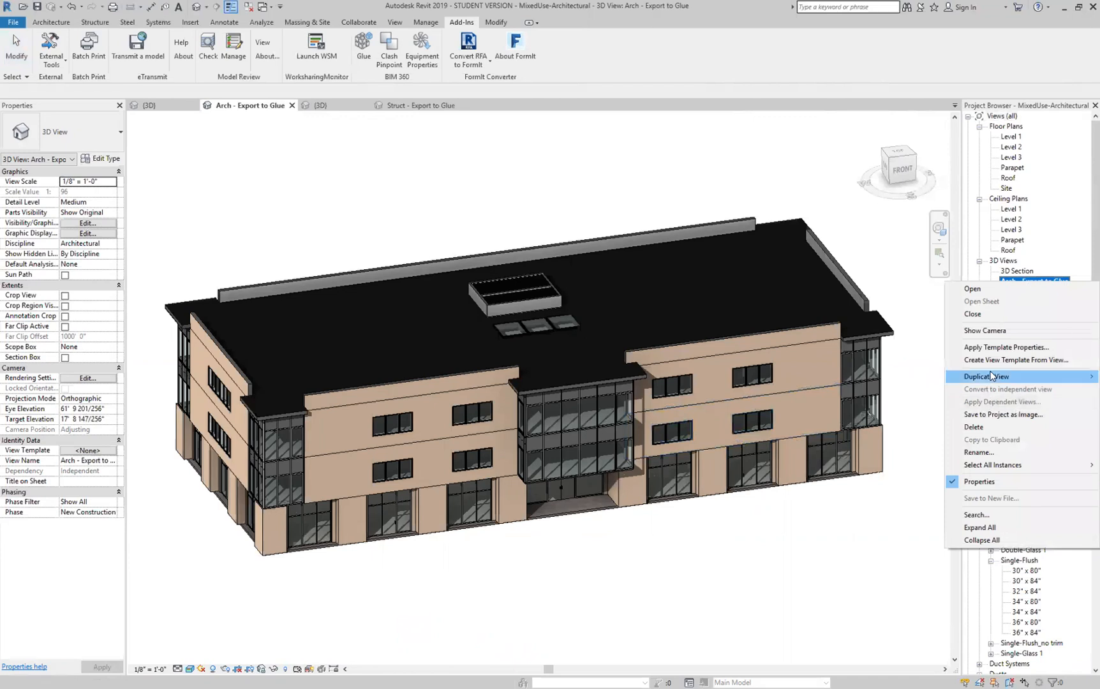
{"action": "mouse_move", "coordinate": [992, 376]}
{"action": "left_click", "coordinate": [892, 376]}
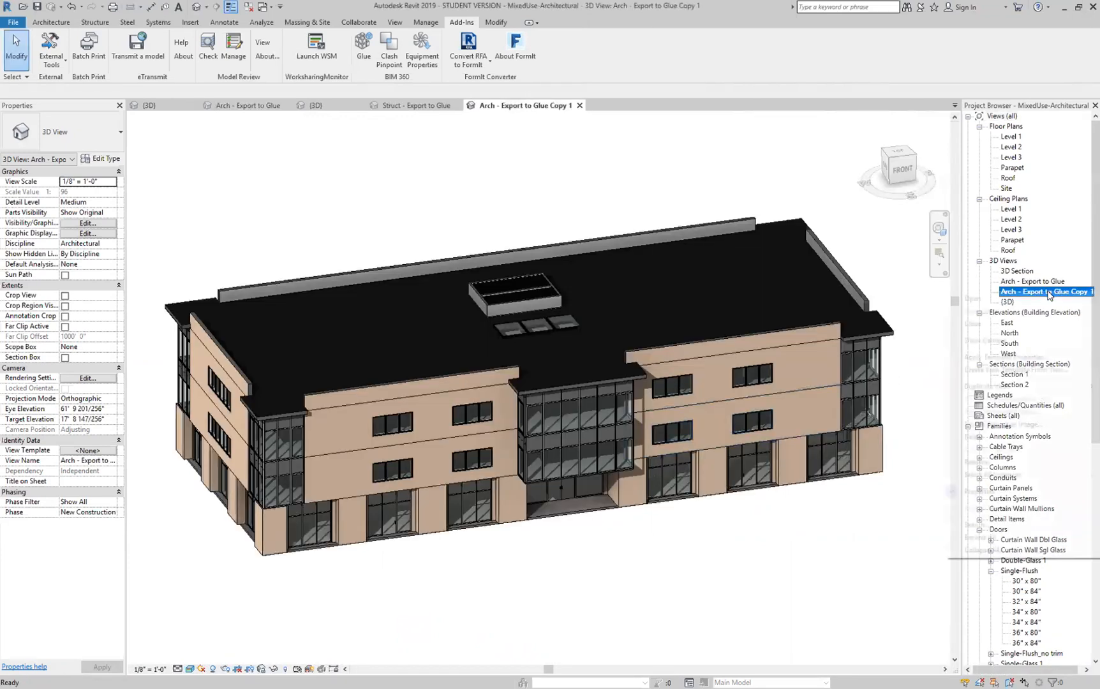
- Rename the duplicated architectural 3D view as Arch - Export to Navisworks
{"action": "right_click", "coordinate": [1050, 295]}
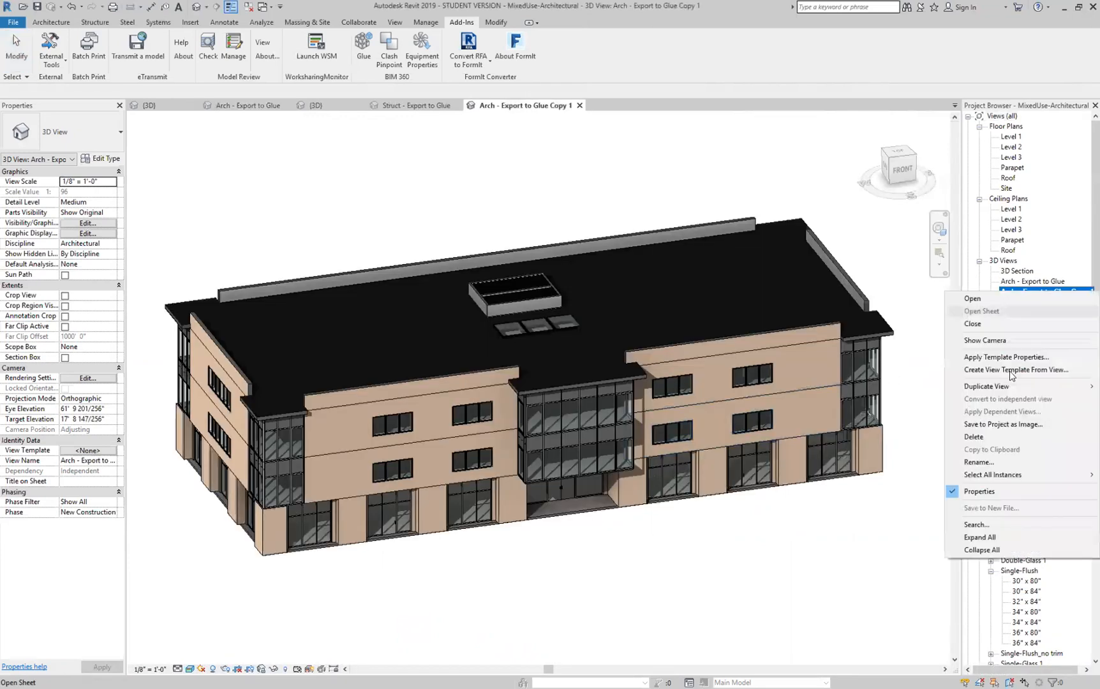
{"action": "left_click", "coordinate": [979, 462]}
{"action": "left_click_drag", "start_coordinate": [1054, 291], "coordinate": [1083, 297]}
{"action": "key", "text": "BackSpace"}
{"action": "key", "text": "BackSpace"}
{"action": "type", "text": "Navis"}
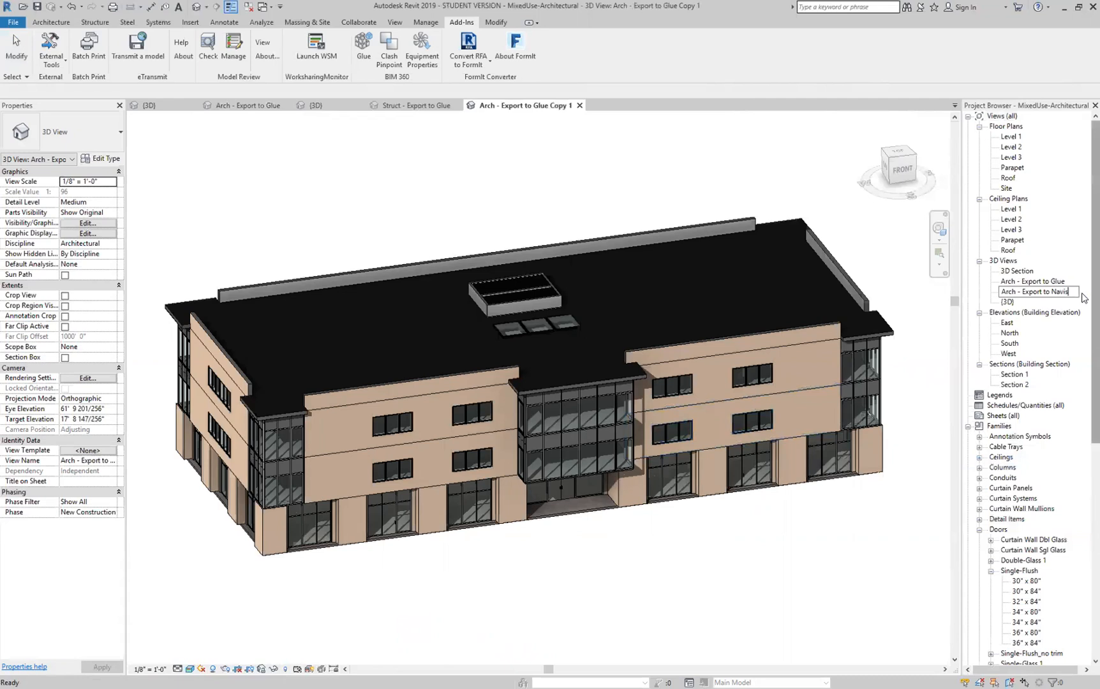
{"action": "type", "text": "works"}
{"action": "key", "text": "Return"}
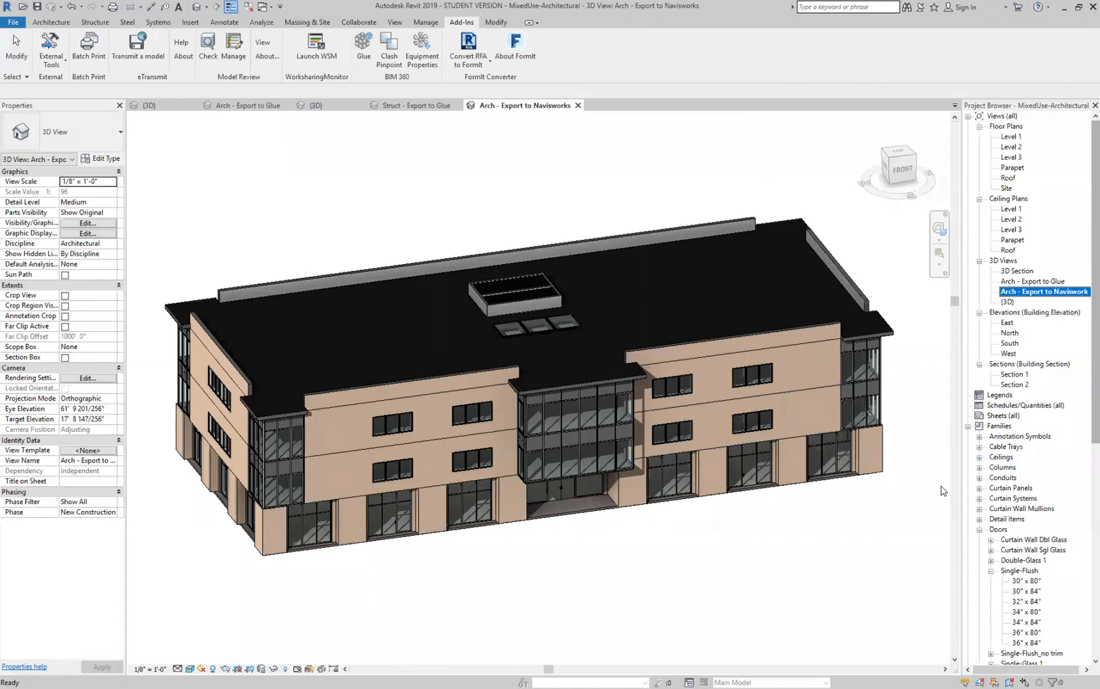
{"action": "left_click", "coordinate": [806, 561]}
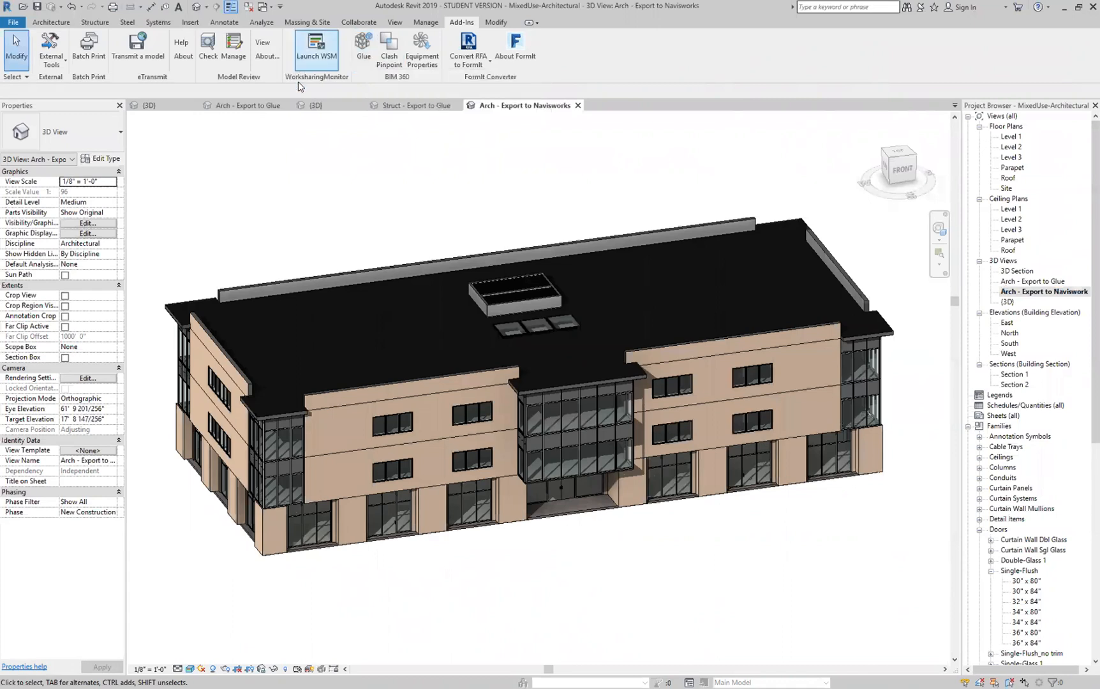
- Export the architectural view through Navisworks 2019 to the Desktop as MixedUse-Architectural in NWC format, accepting the current Navisworks settings
{"action": "left_click", "coordinate": [65, 65]}
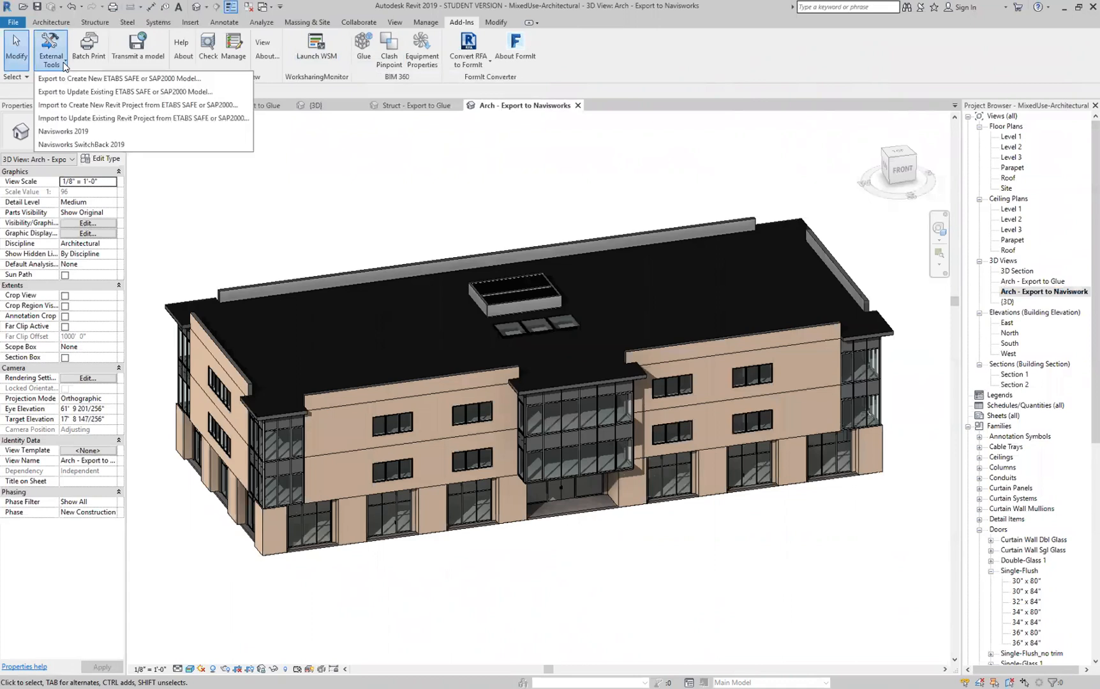
{"action": "left_click", "coordinate": [94, 132]}
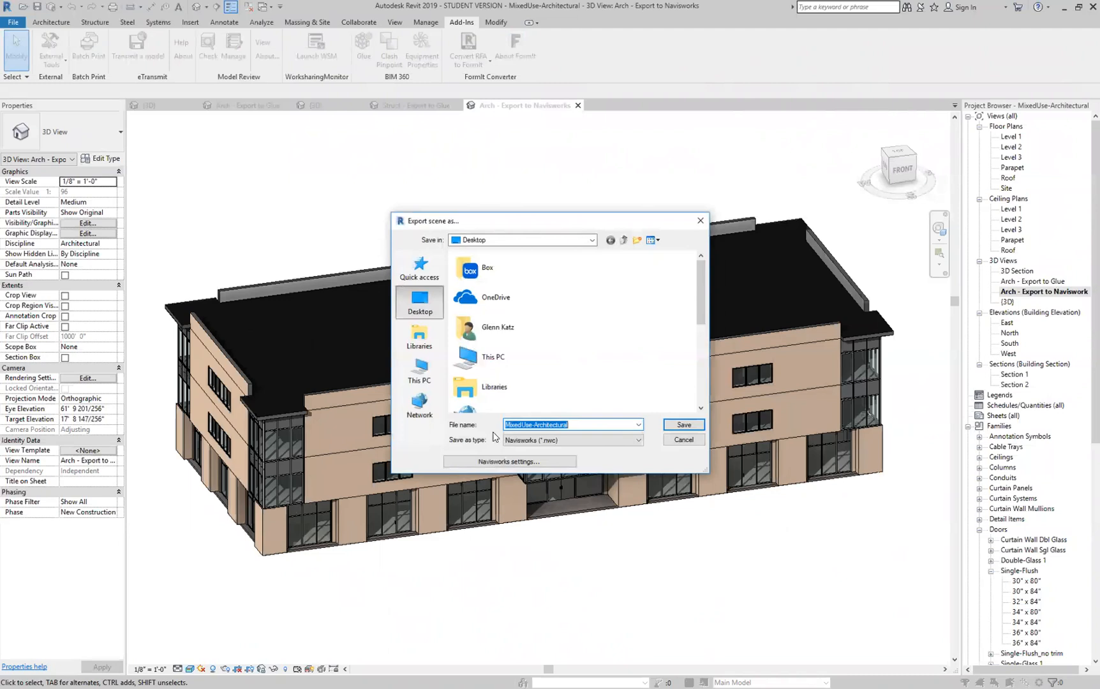
{"action": "left_click", "coordinate": [518, 441]}
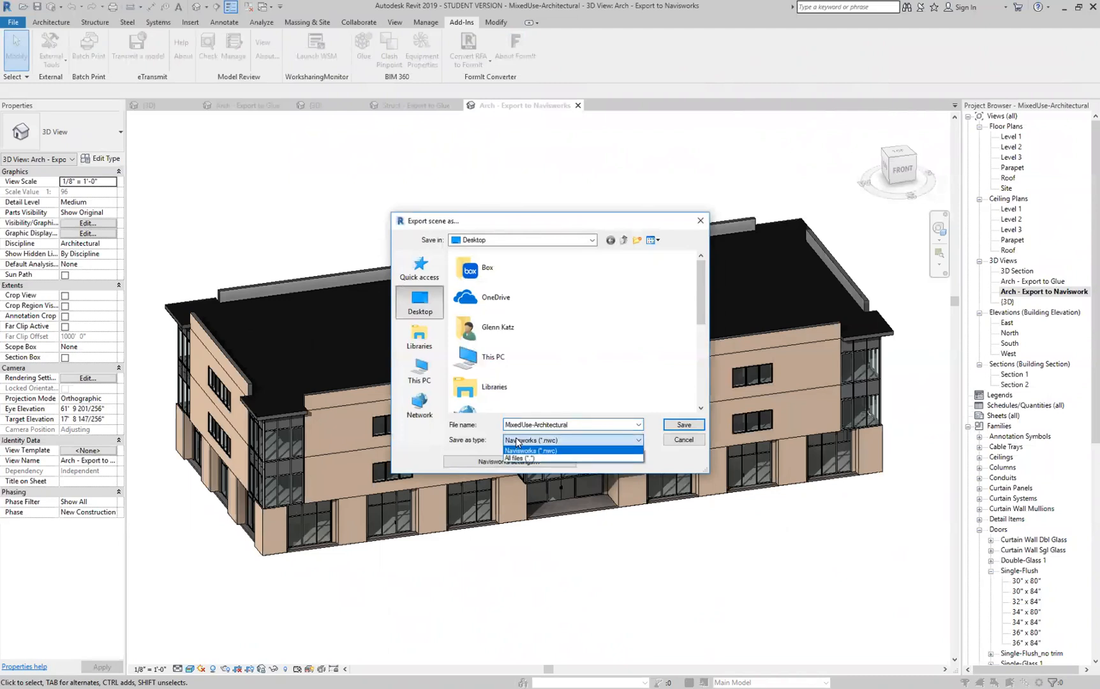
{"action": "left_click", "coordinate": [518, 450]}
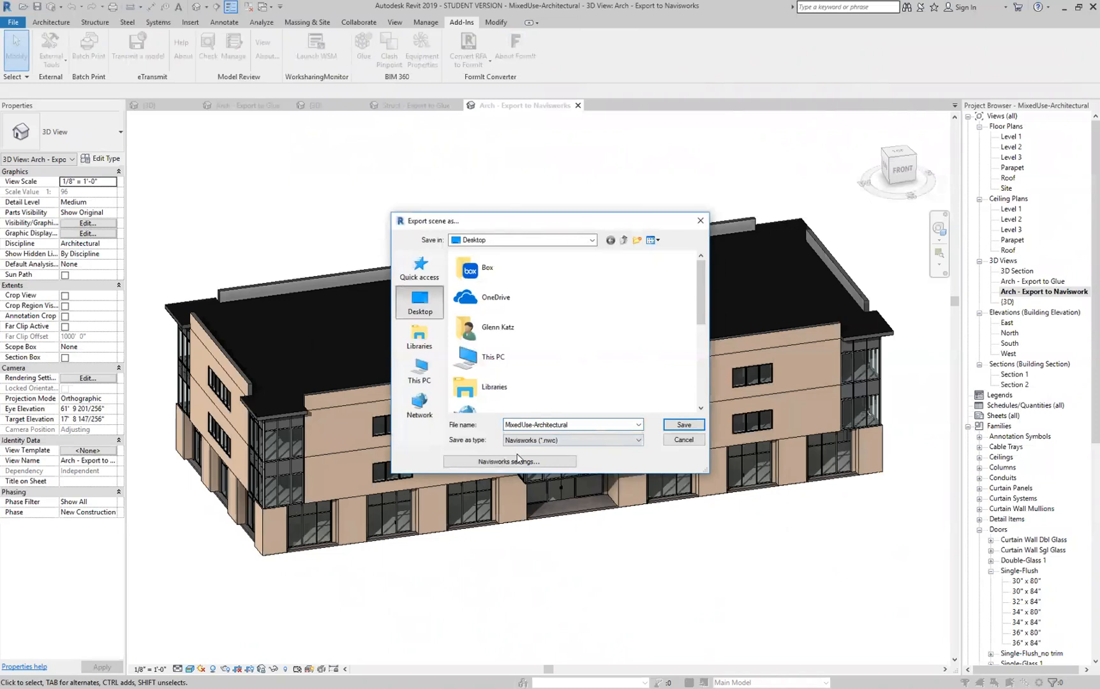
{"action": "left_click", "coordinate": [524, 466]}
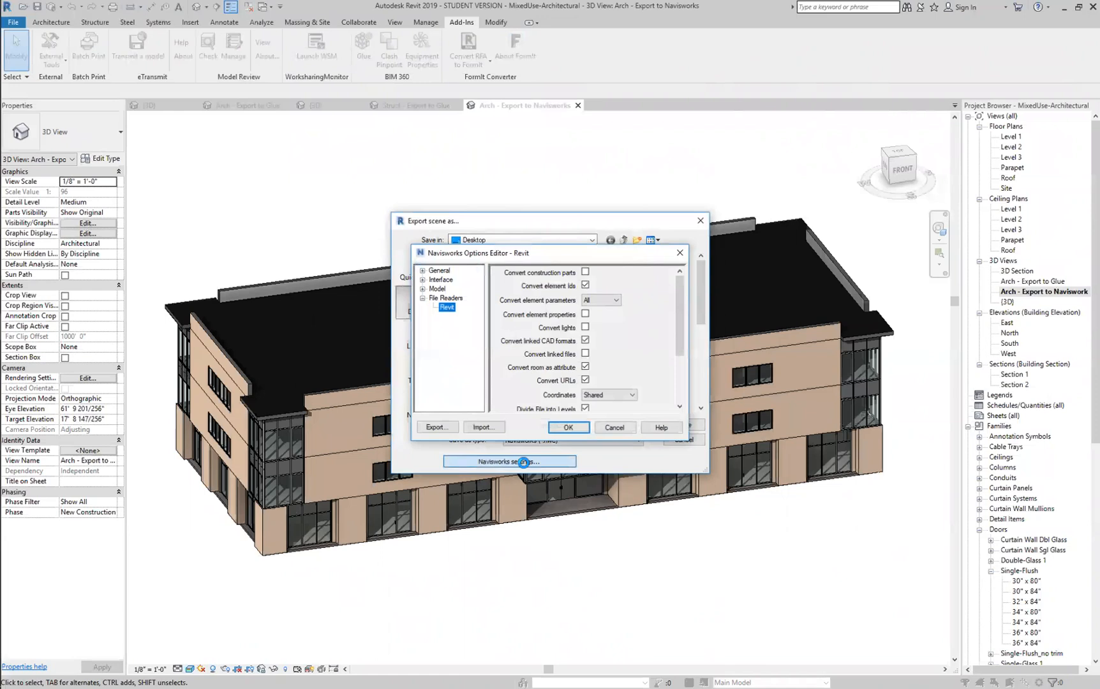
{"action": "left_click", "coordinate": [568, 428]}
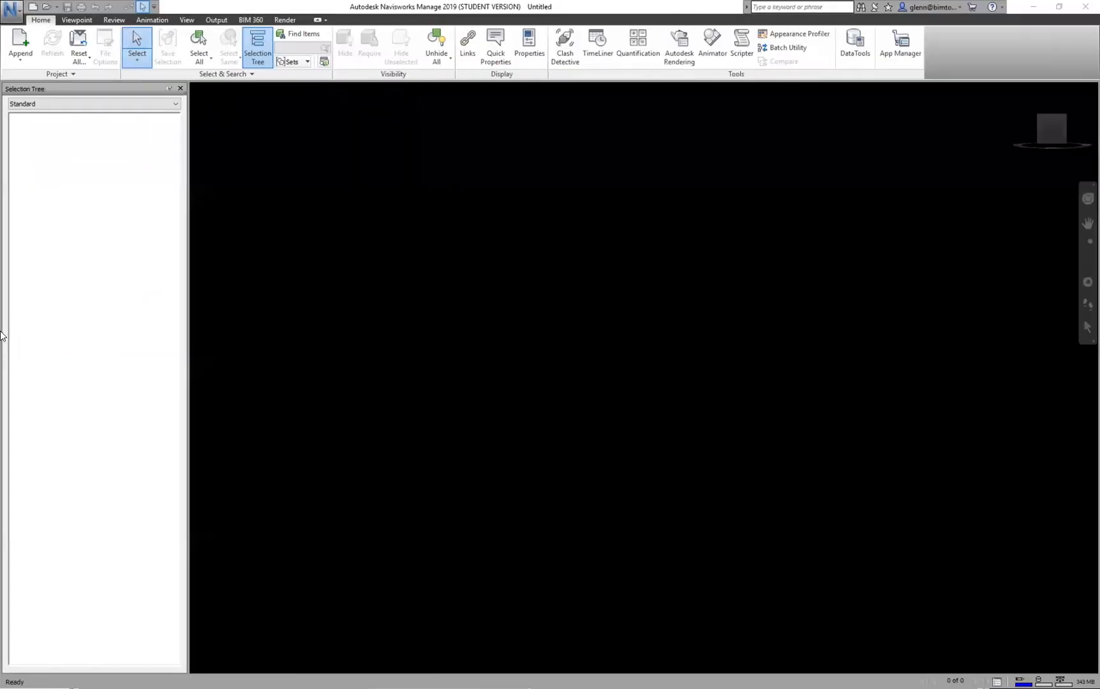
{"action": "left_click", "coordinate": [1032, 8]}
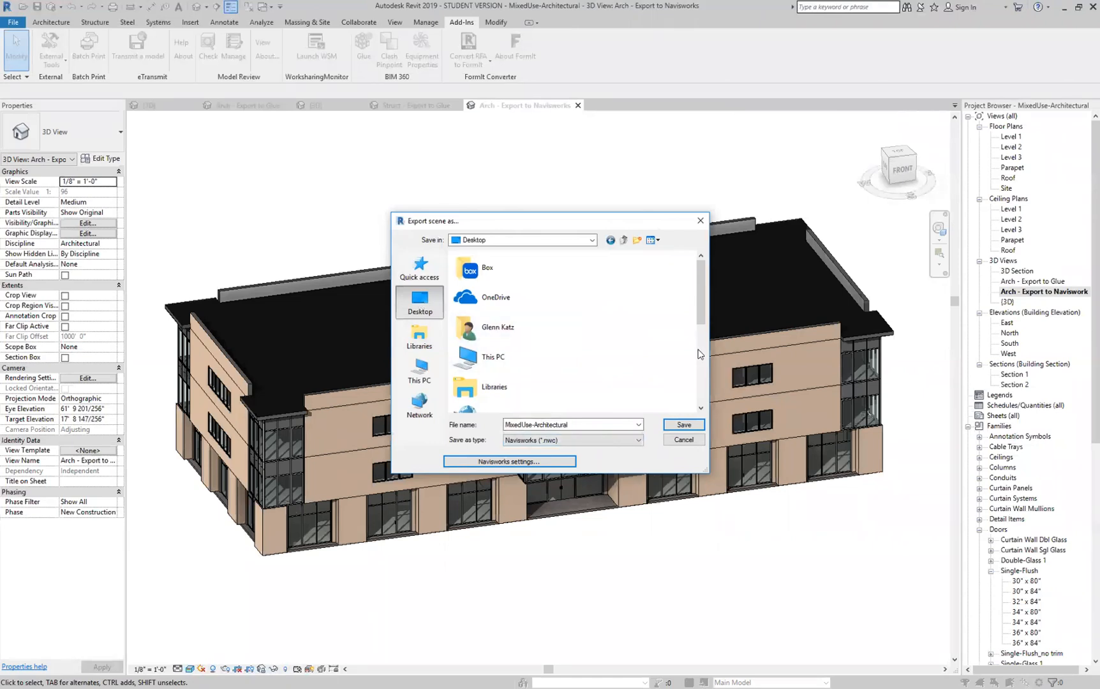
{"action": "left_click", "coordinate": [682, 425]}
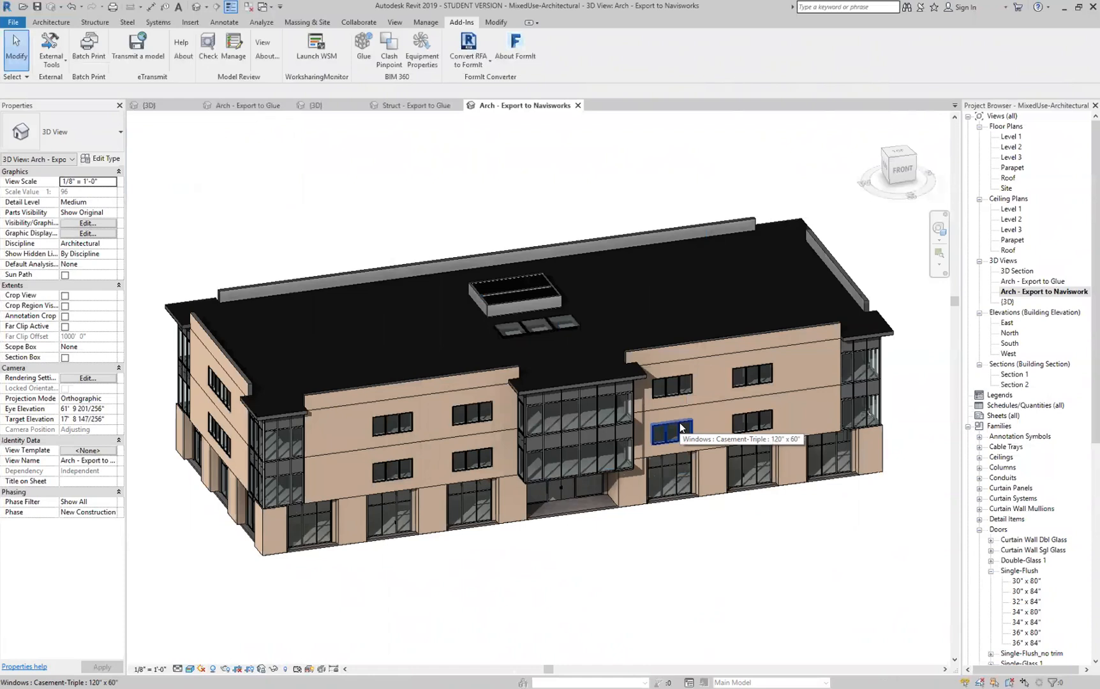
- Switch to the structural model's Struct - Export to Glue view and duplicate it
{"action": "left_click", "coordinate": [415, 108]}
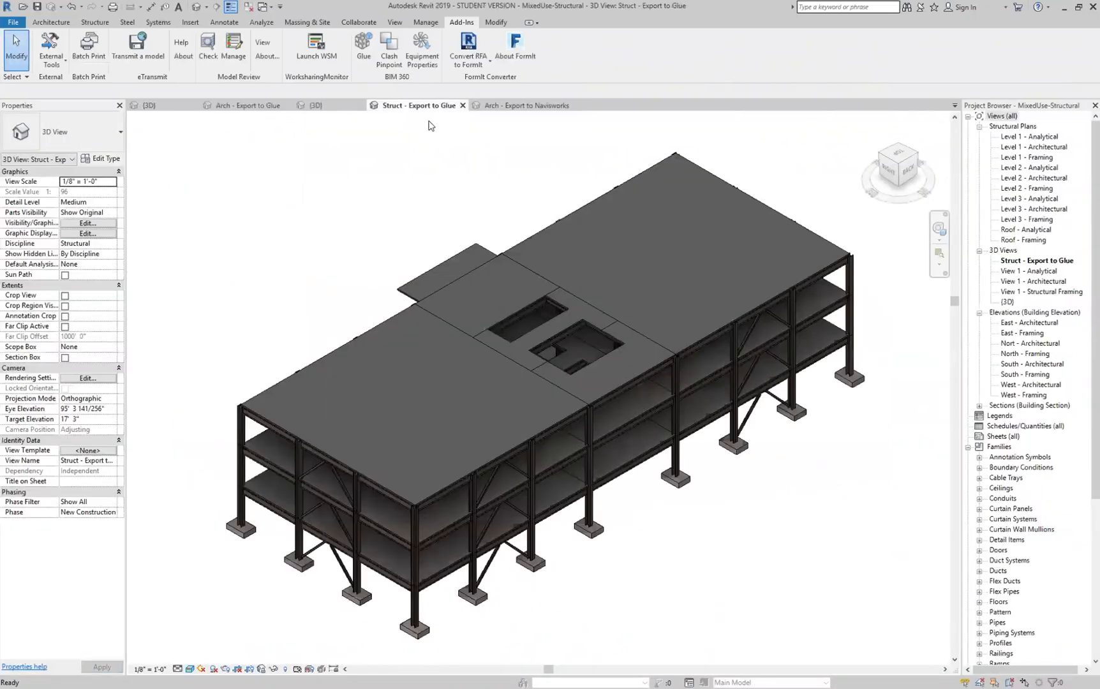
{"action": "right_click", "coordinate": [1040, 263]}
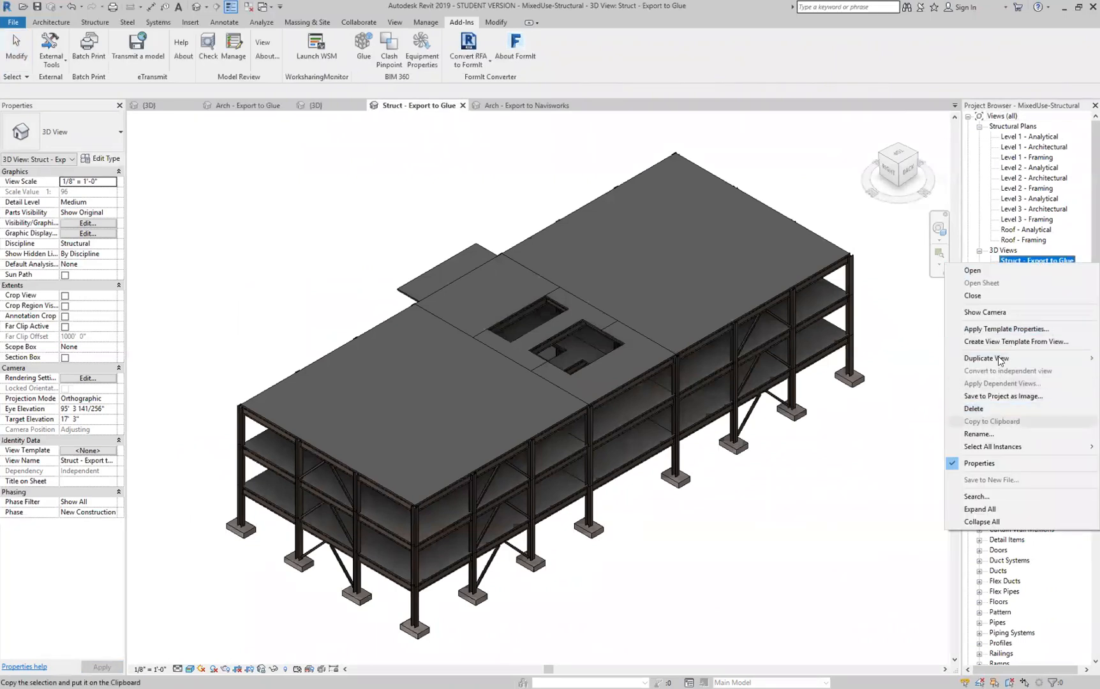
{"action": "mouse_move", "coordinate": [986, 358]}
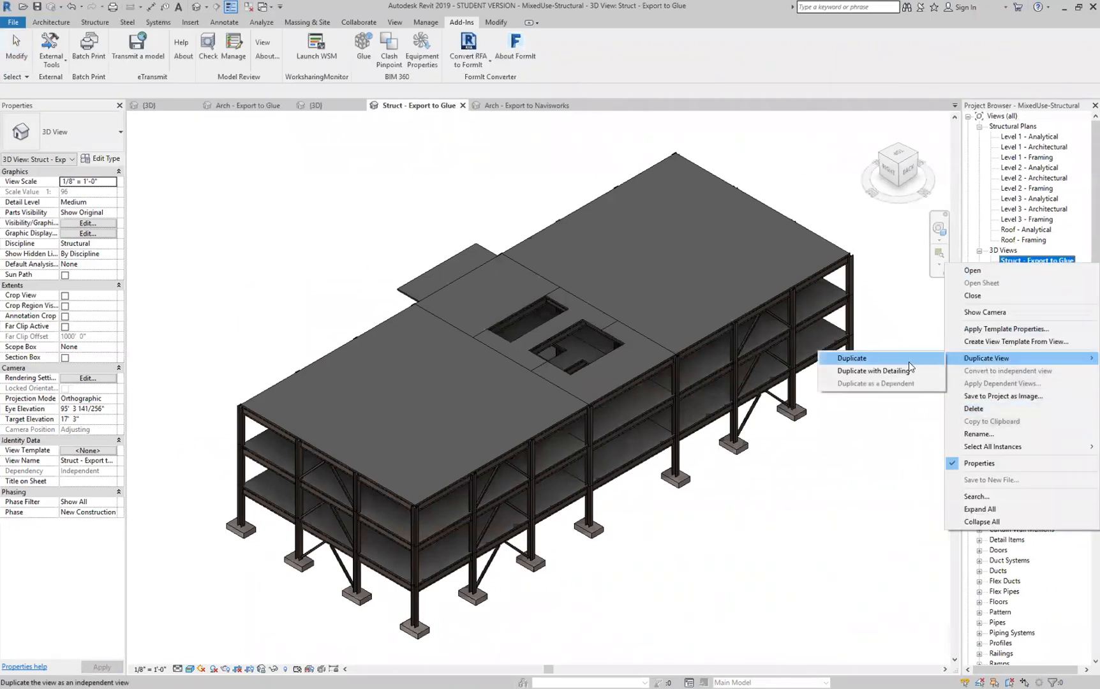
{"action": "left_click", "coordinate": [908, 362]}
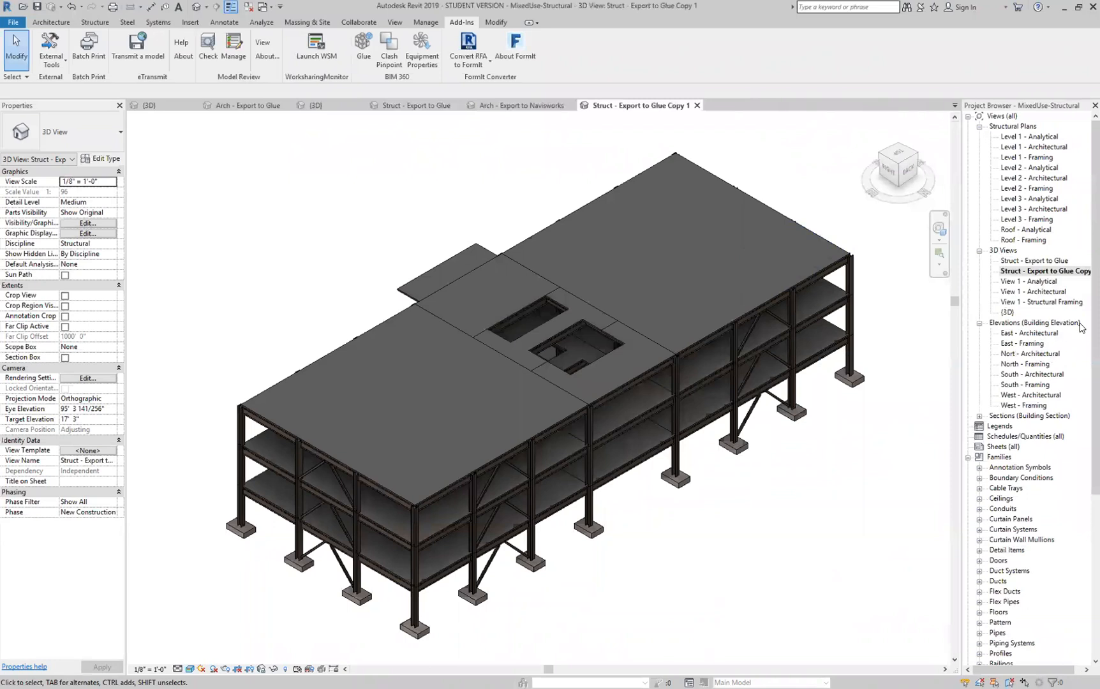
- Rename the duplicated structural 3D view as Struct - Export to Navisworks
{"action": "right_click", "coordinate": [1063, 271]}
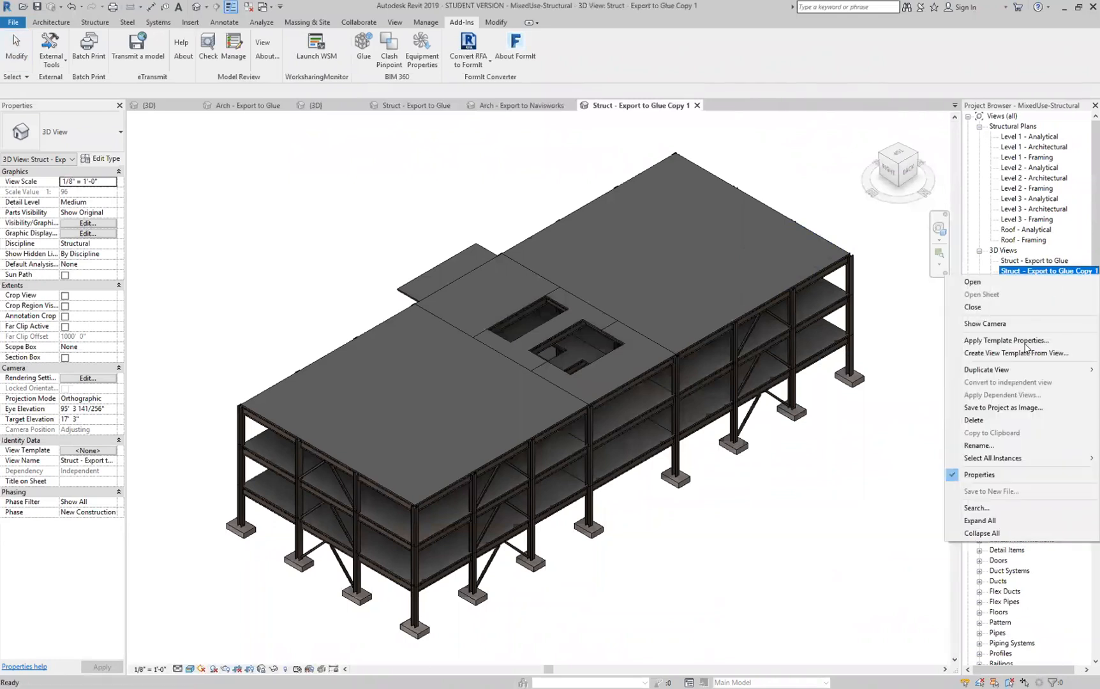
{"action": "left_click", "coordinate": [997, 445]}
{"action": "left_click", "coordinate": [1054, 271]}
{"action": "left_click_drag", "start_coordinate": [1054, 271], "coordinate": [1083, 276]}
{"action": "key", "text": "BackSpace"}
{"action": "type", "text": "Naviso"}
{"action": "type", "text": "orks"}
{"action": "key", "text": "Return"}
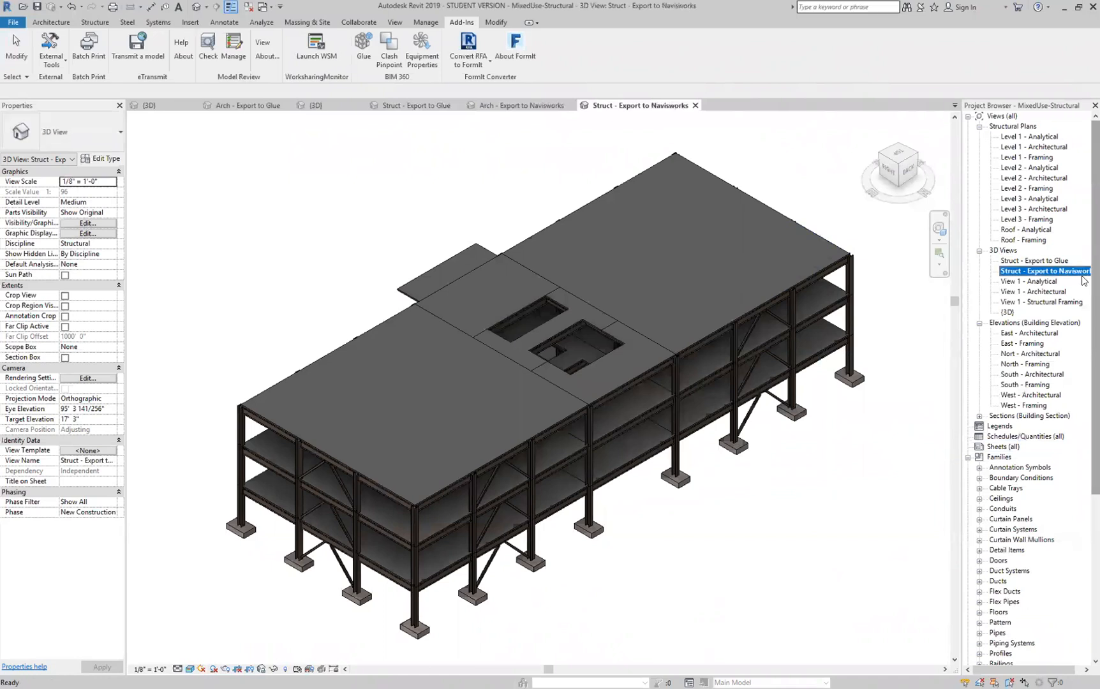
{"action": "left_click", "coordinate": [864, 515]}
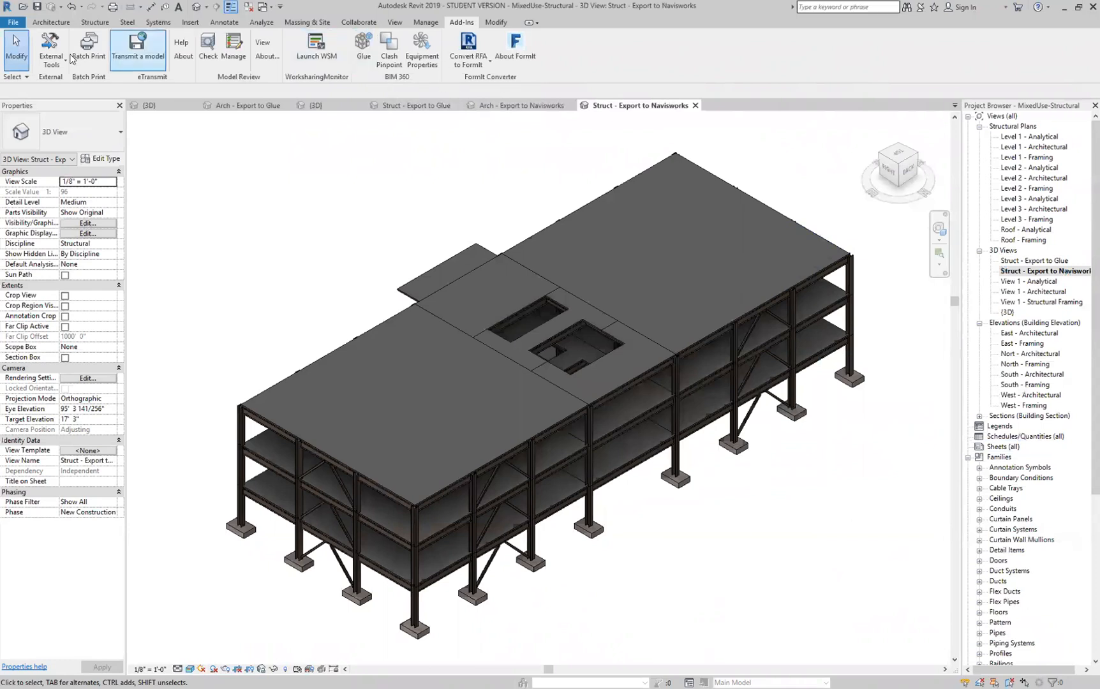
- Export the structural view through Navisworks 2019 to the Desktop as MixedUse-Structural in NWC format
{"action": "left_click", "coordinate": [51, 54]}
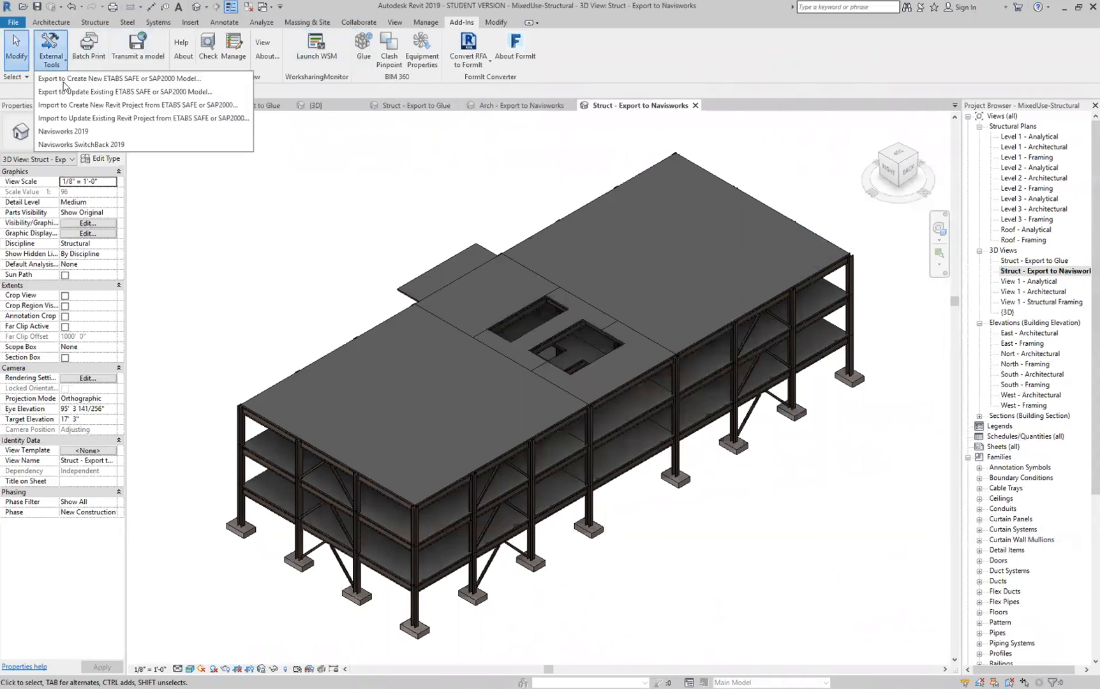
{"action": "left_click", "coordinate": [66, 131]}
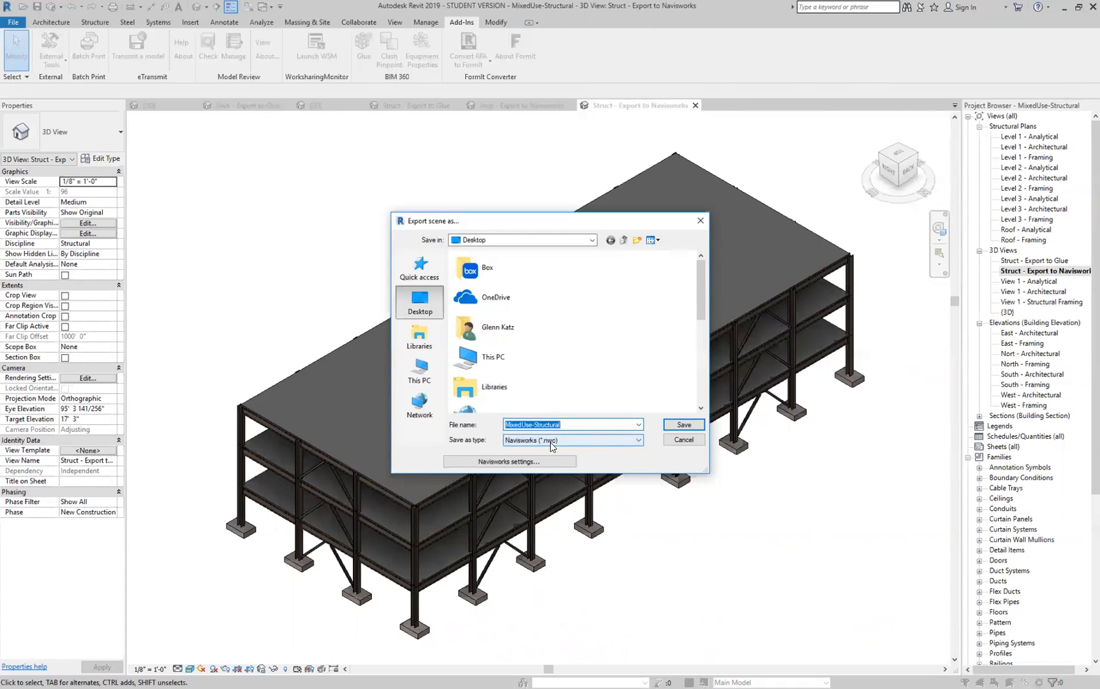
{"action": "left_click", "coordinate": [683, 425]}
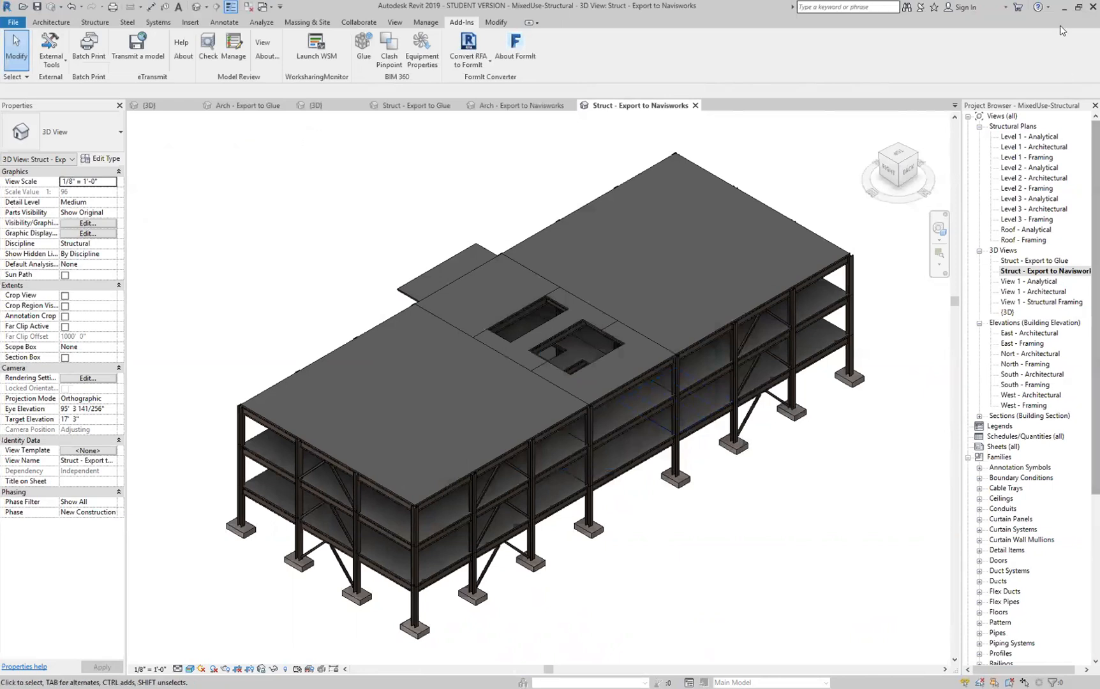
- Place the MixedUse-Architectural NWC file beside the other NWC file on the desktop, and switch to Navisworks Manage
{"action": "left_click", "coordinate": [1064, 8]}
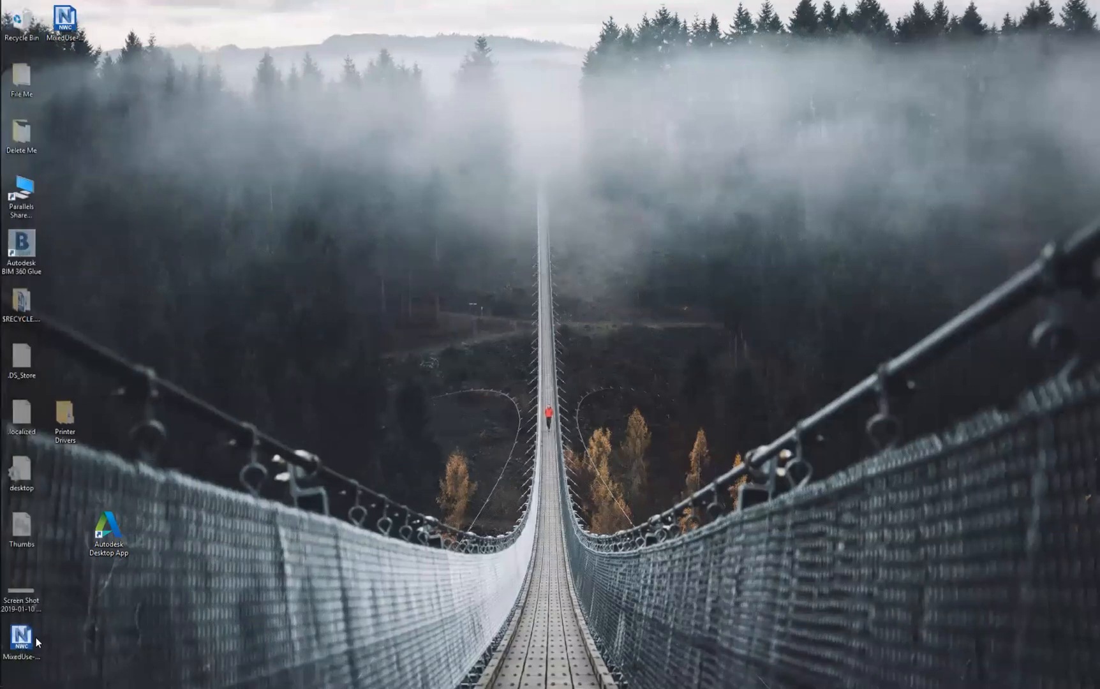
{"action": "left_click_drag", "start_coordinate": [30, 629], "coordinate": [117, 23]}
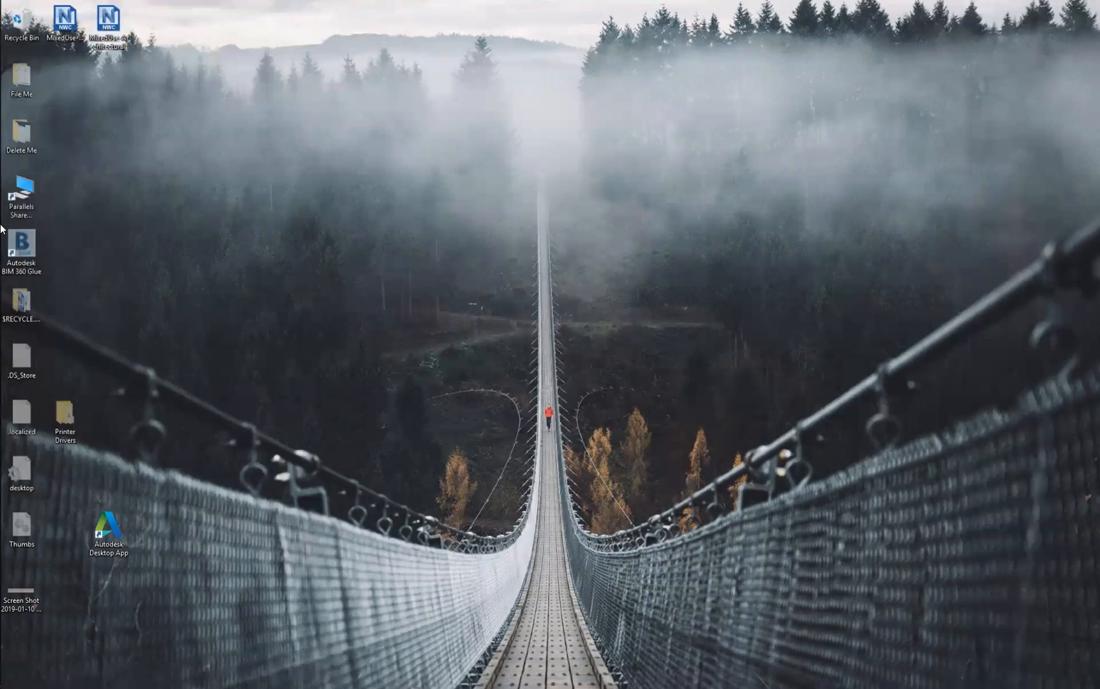
{"action": "mouse_move", "coordinate": [1, 296]}
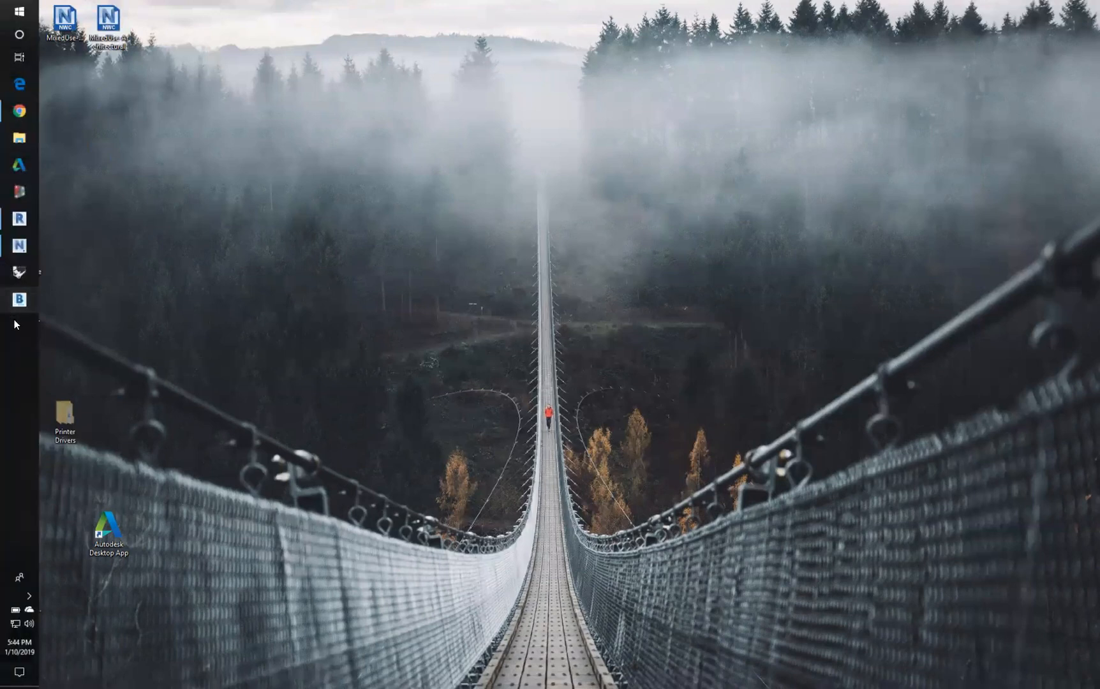
{"action": "left_click", "coordinate": [20, 252]}
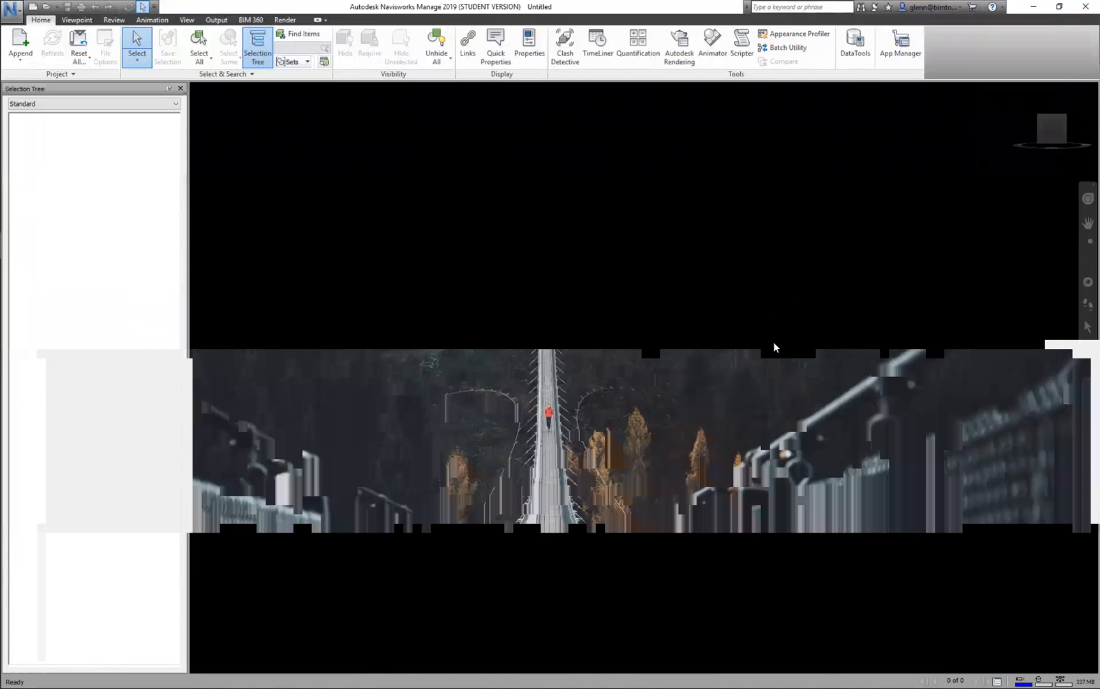
- Close and reopen the Selection Tree, and set it to auto-hide before docking it again
{"action": "left_click", "coordinate": [181, 89]}
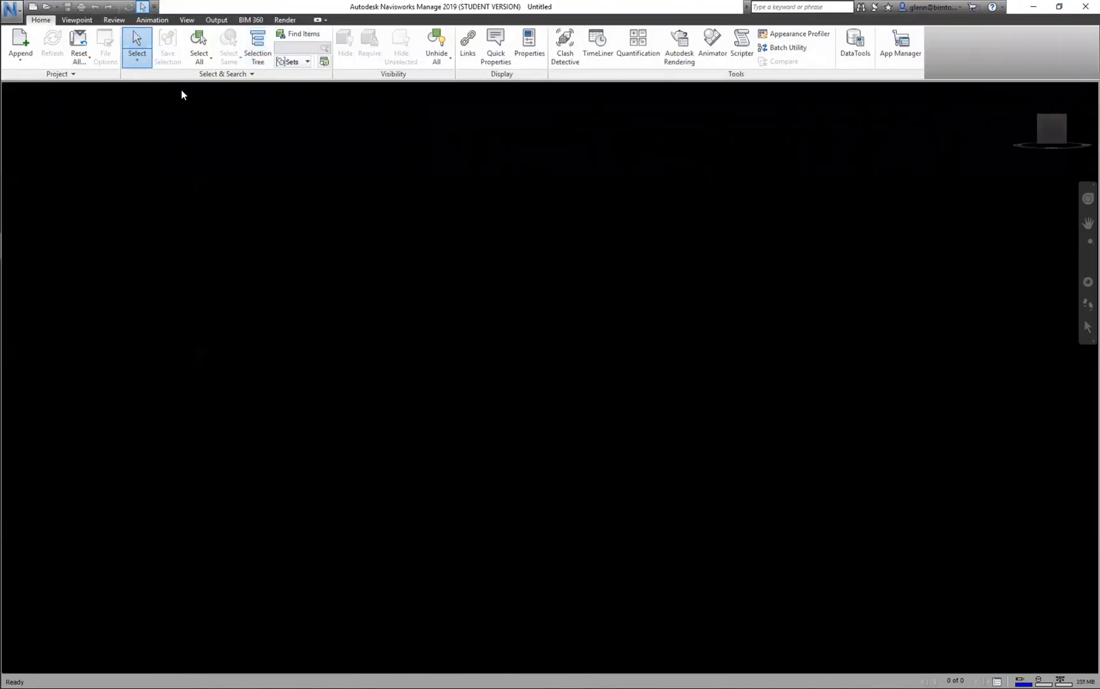
{"action": "left_click", "coordinate": [256, 53]}
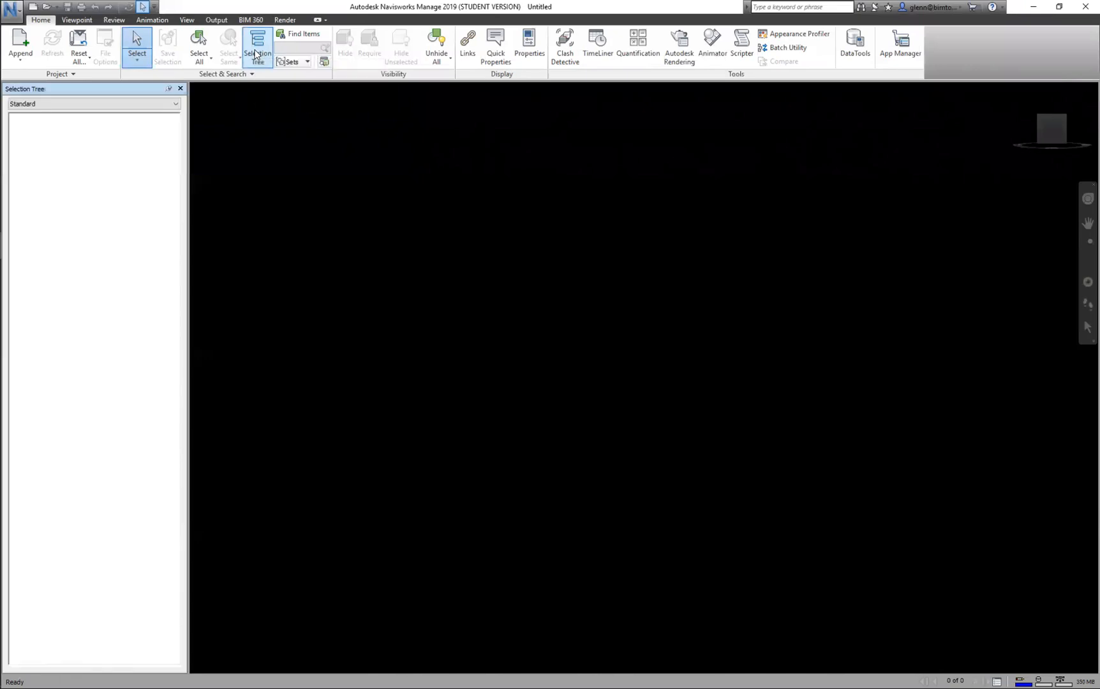
{"action": "left_click", "coordinate": [169, 89]}
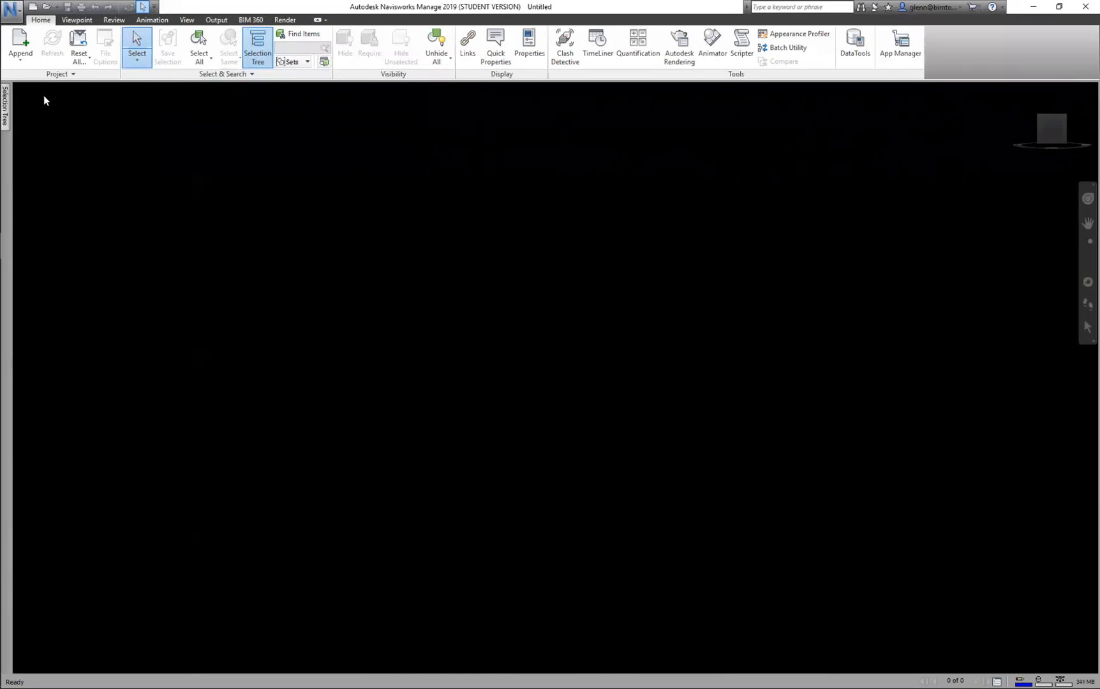
{"action": "mouse_move", "coordinate": [5, 106]}
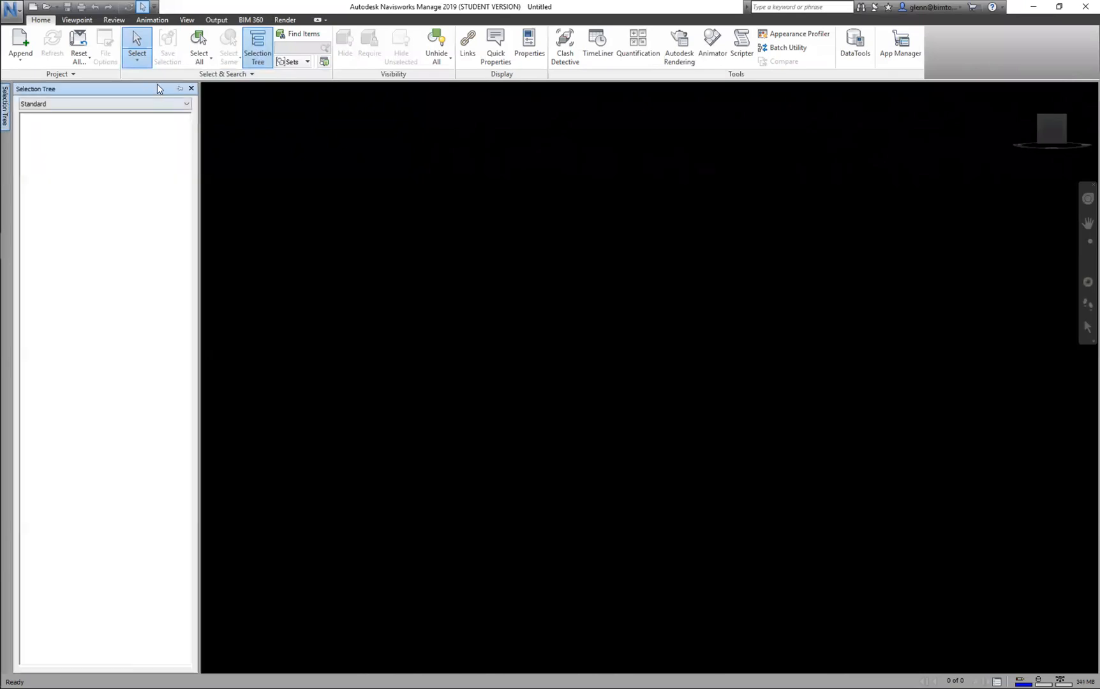
{"action": "left_click", "coordinate": [180, 89]}
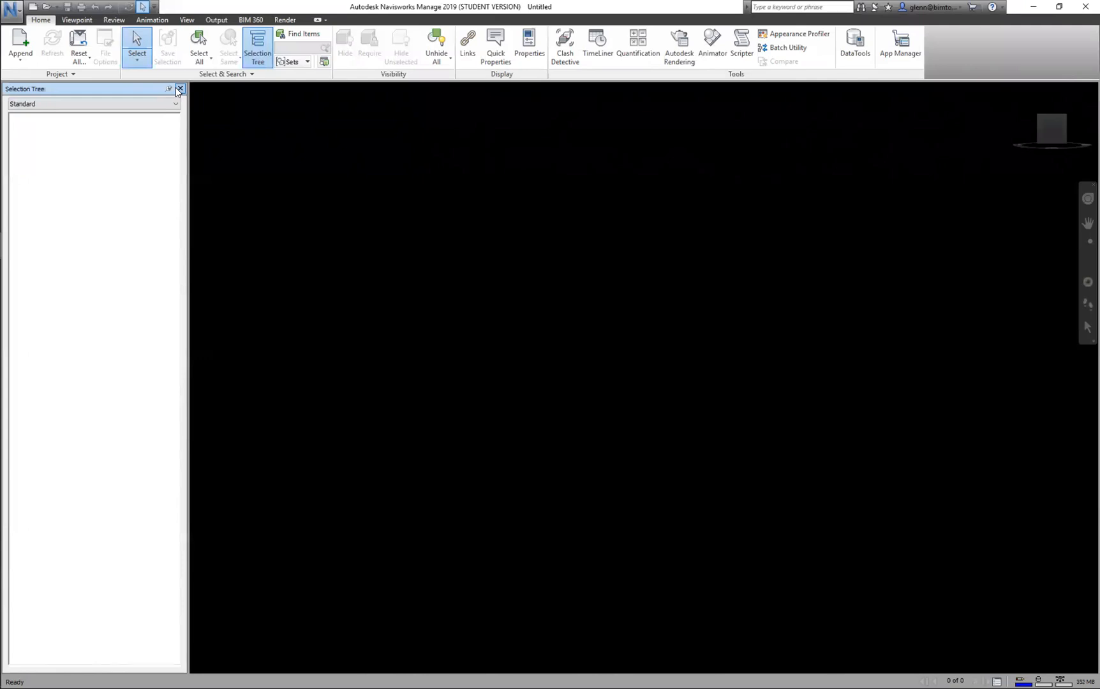
- Append the Arch Model NWC file from the Exporting Elements for 4D Simulation folder to the empty project
{"action": "left_click", "coordinate": [21, 61]}
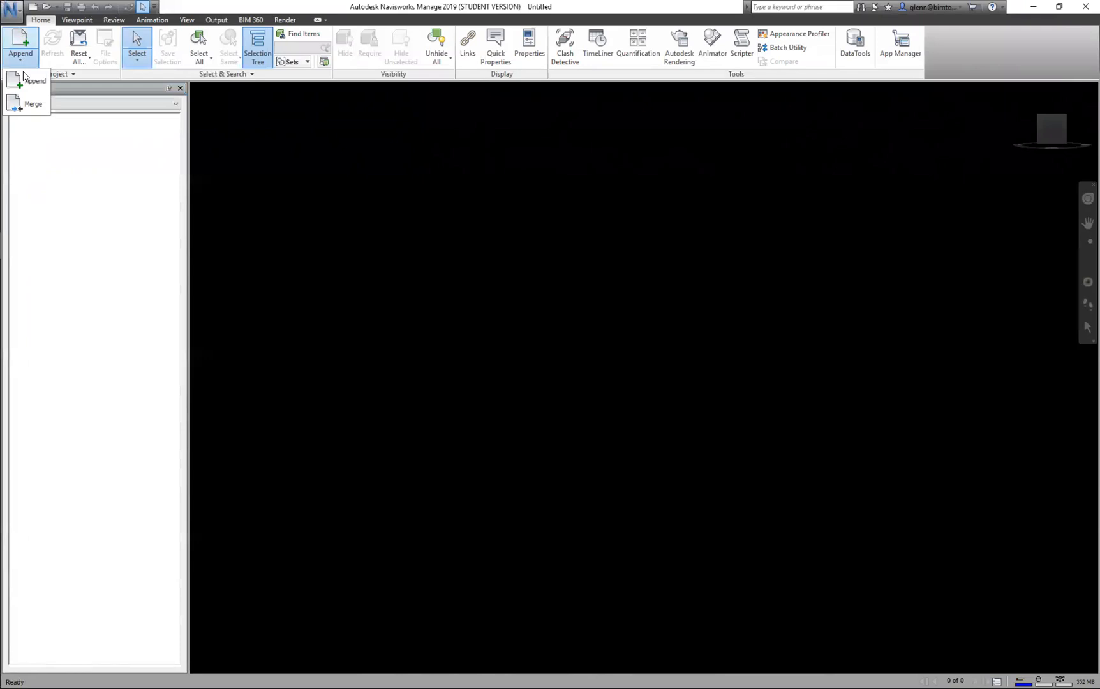
{"action": "left_click", "coordinate": [27, 82]}
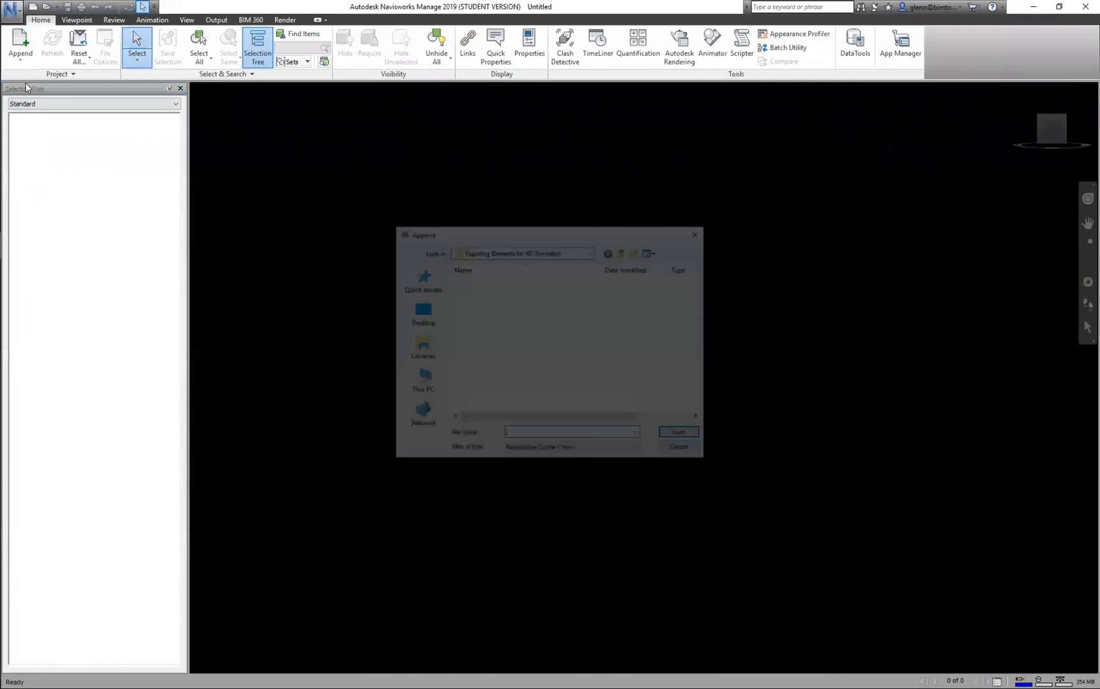
{"action": "left_click", "coordinate": [490, 280]}
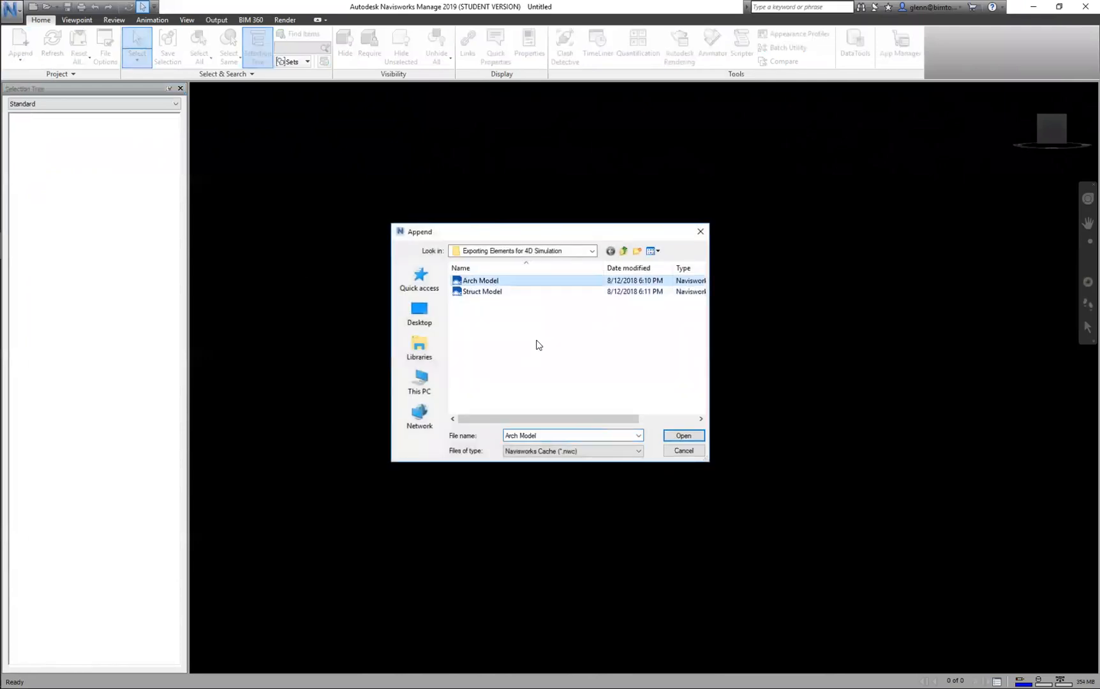
{"action": "left_click", "coordinate": [683, 436]}
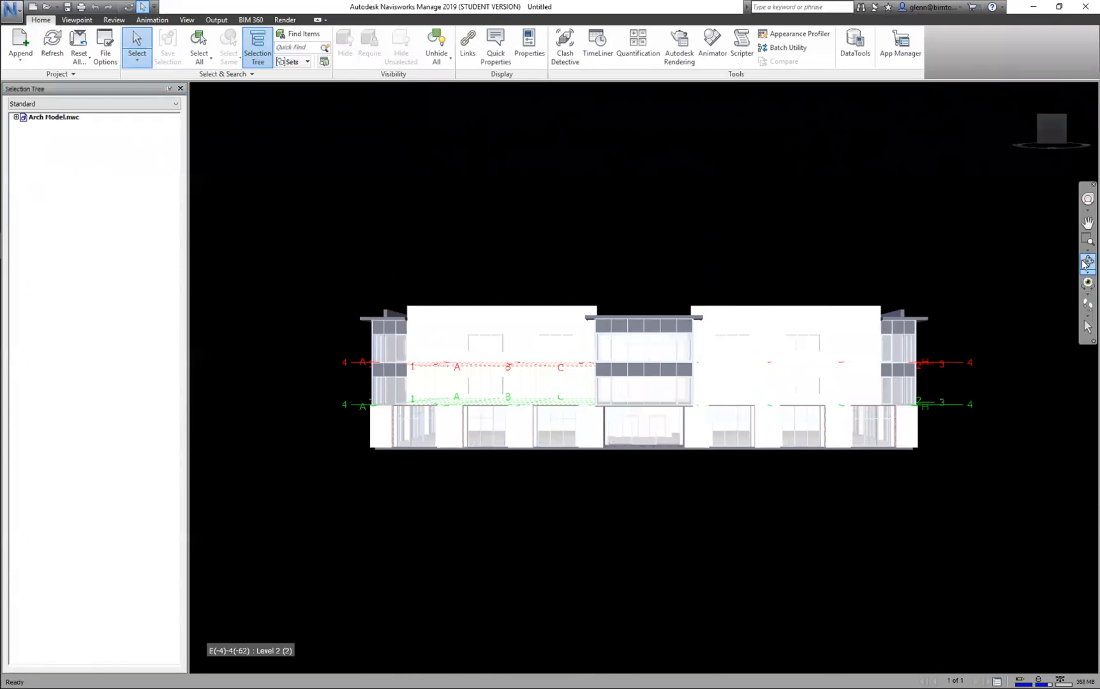
- Append the Struct Model file to the architectural model, using the Navisworks Cache (*.nwc) file type
{"action": "left_click", "coordinate": [1087, 263]}
{"action": "left_click_drag", "start_coordinate": [1002, 238], "coordinate": [923, 298]}
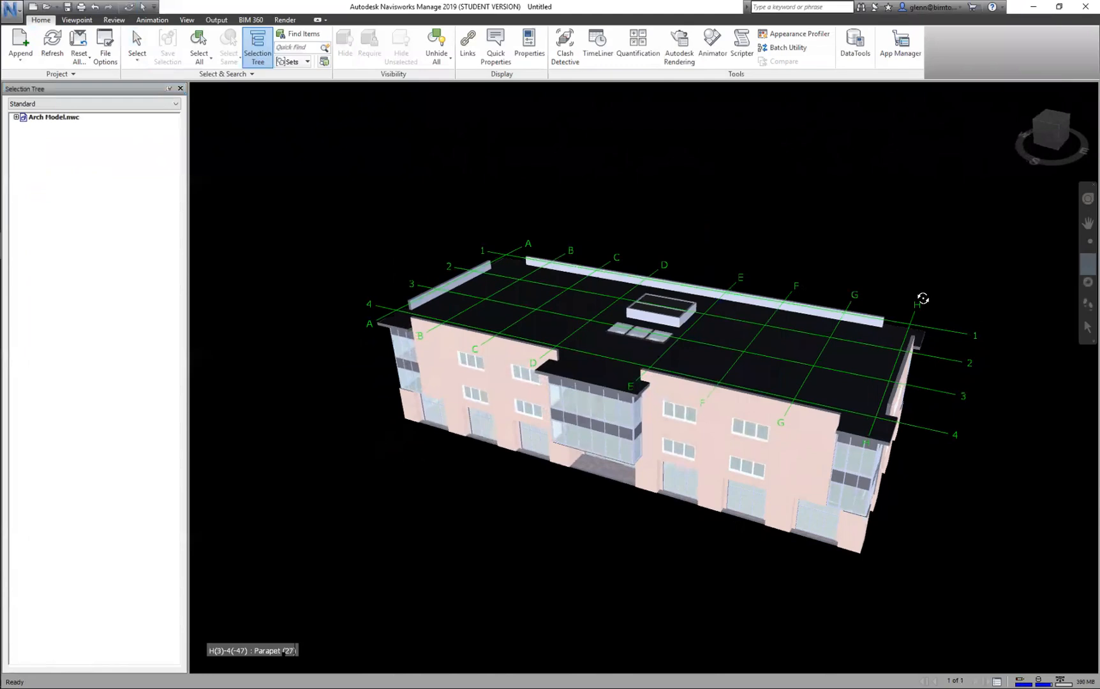
{"action": "left_click", "coordinate": [23, 41]}
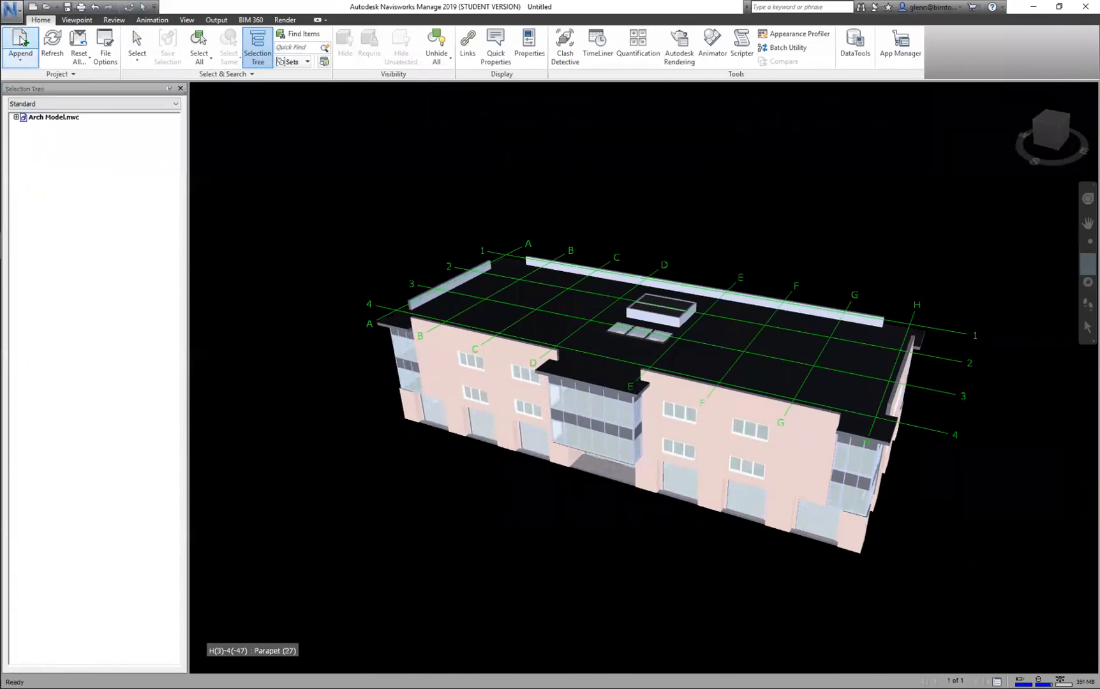
{"action": "left_click", "coordinate": [492, 296]}
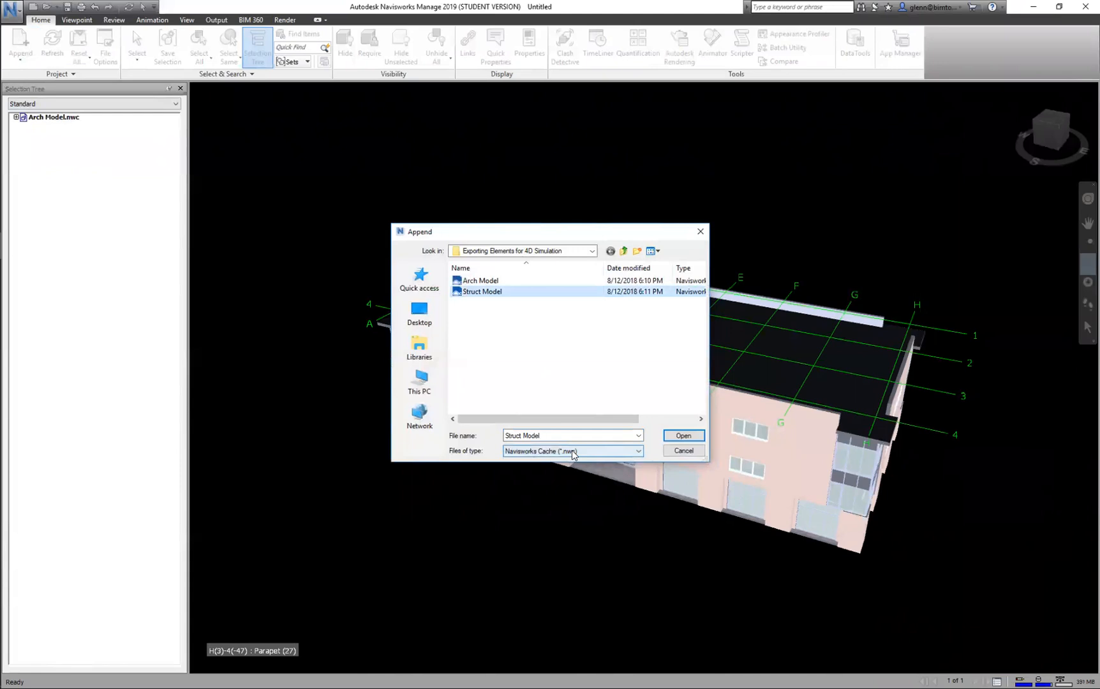
{"action": "left_click", "coordinate": [603, 456]}
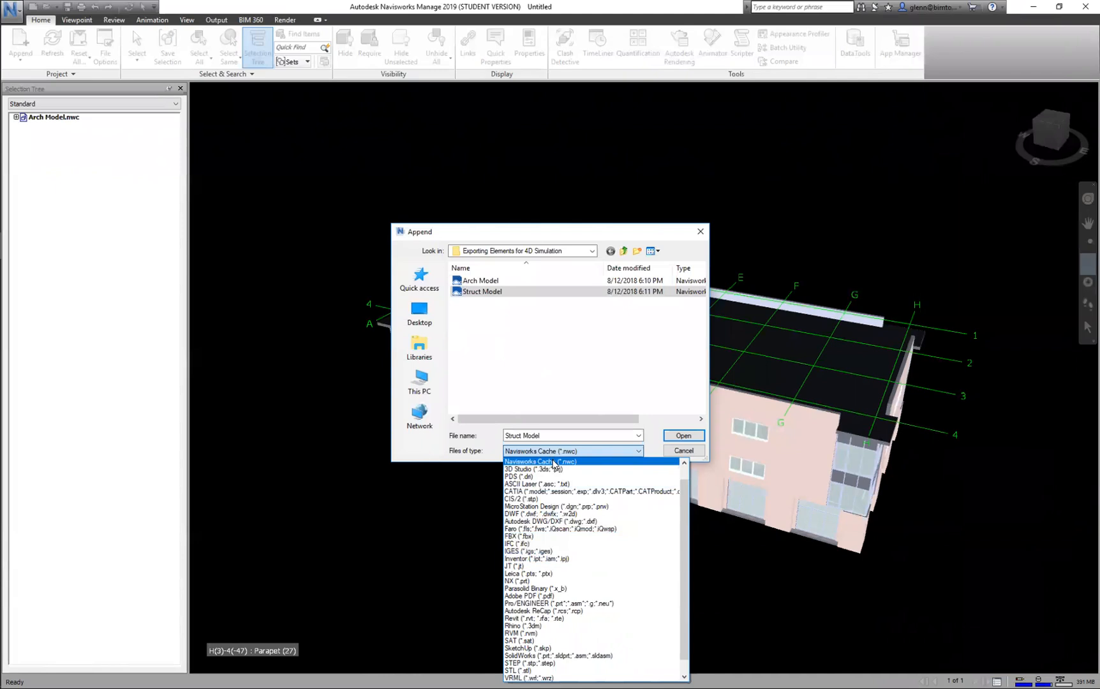
{"action": "left_click", "coordinate": [578, 461]}
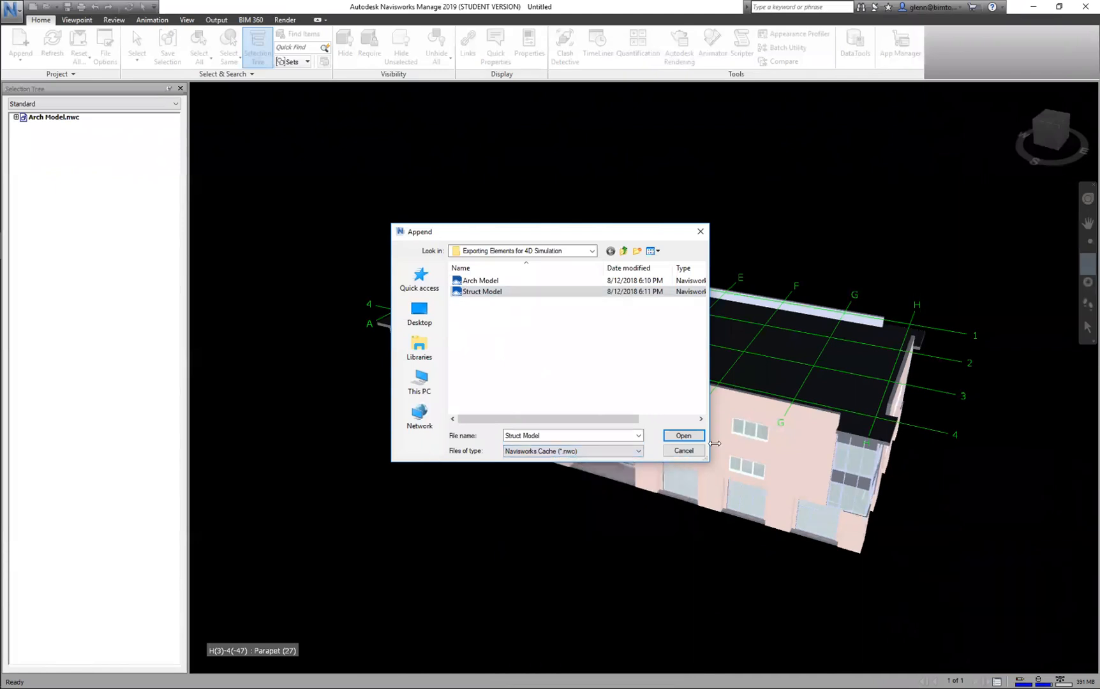
{"action": "left_click", "coordinate": [682, 435]}
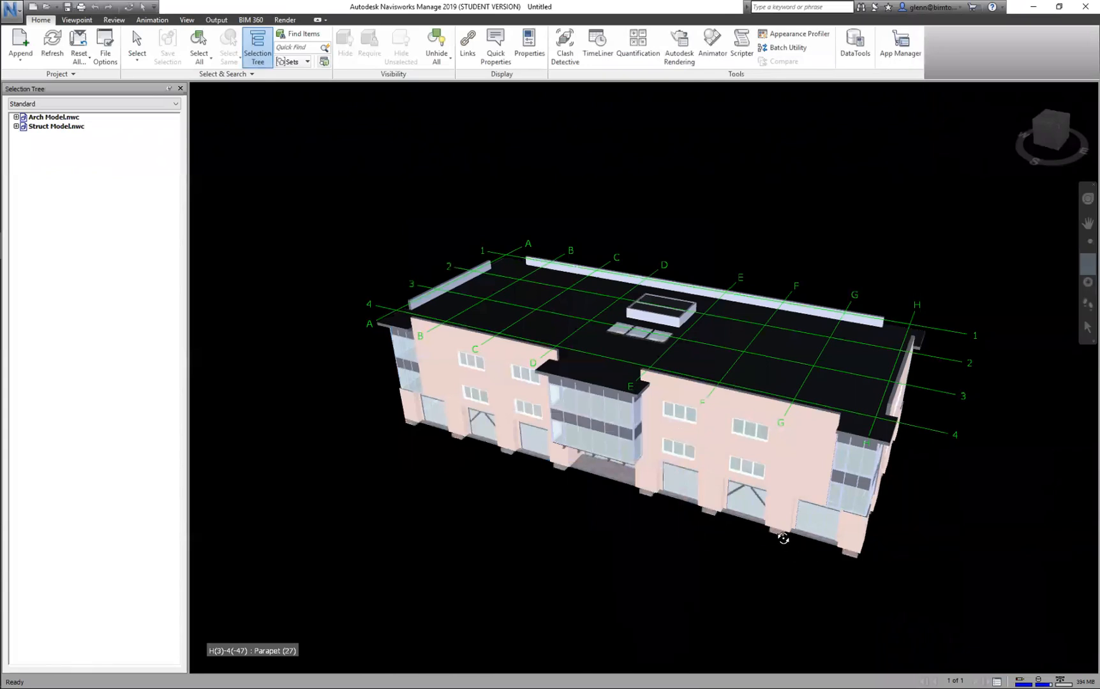
- Hide Arch Model.nwc to inspect the structural model on its own, and show it again
{"action": "left_click", "coordinate": [1085, 261]}
{"action": "mouse_move", "coordinate": [922, 311]}
{"action": "left_mouse_down"}
{"action": "mouse_move", "coordinate": [924, 248]}
{"action": "mouse_move", "coordinate": [942, 310]}
{"action": "left_mouse_up"}
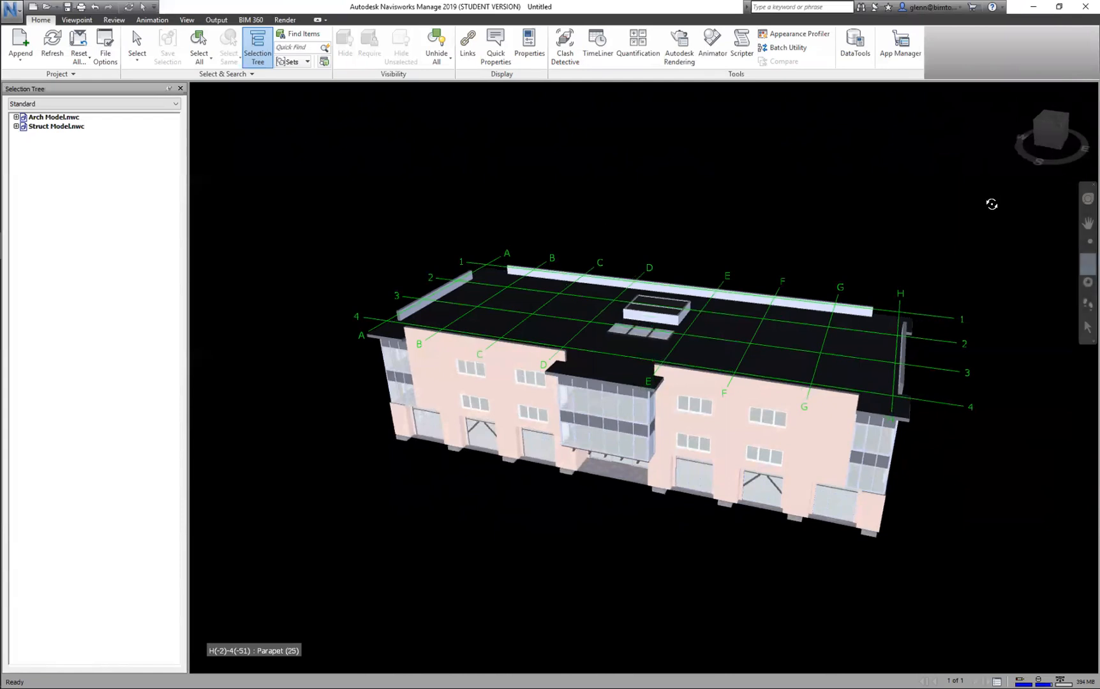
{"action": "left_click", "coordinate": [1086, 325]}
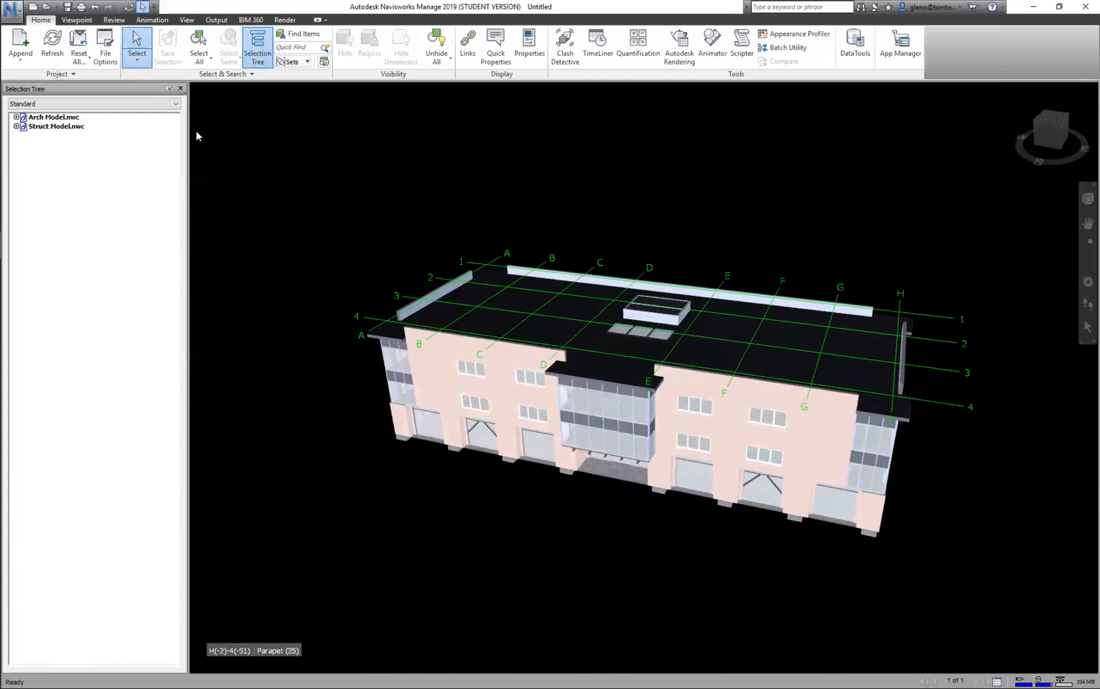
{"action": "left_click", "coordinate": [42, 118]}
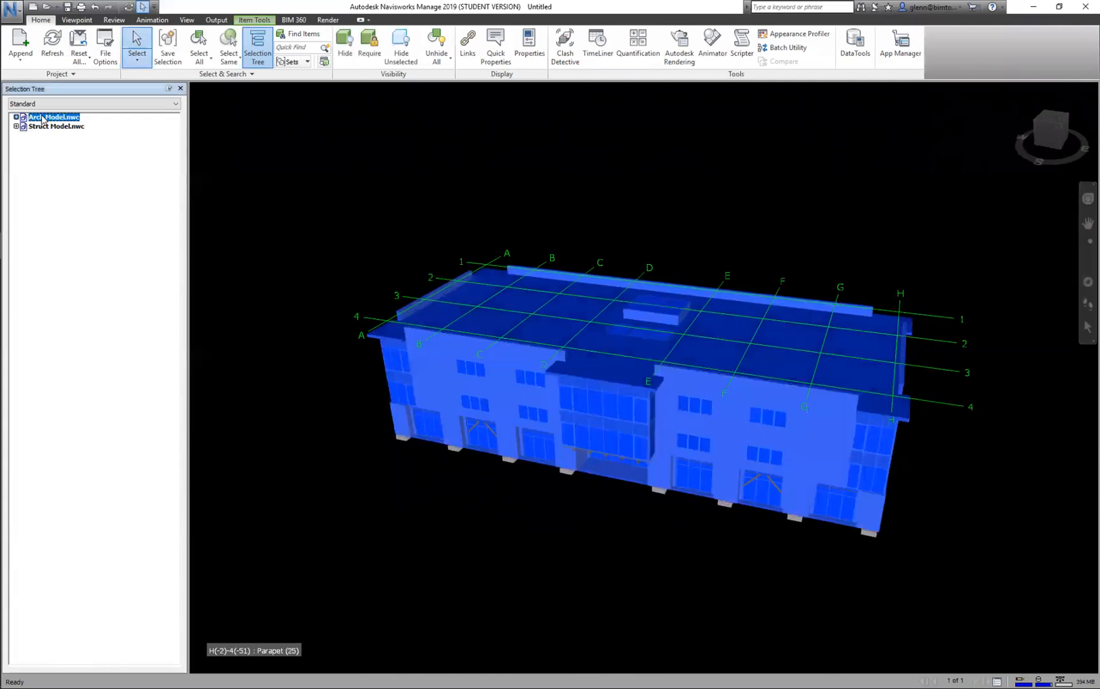
{"action": "right_click", "coordinate": [42, 118]}
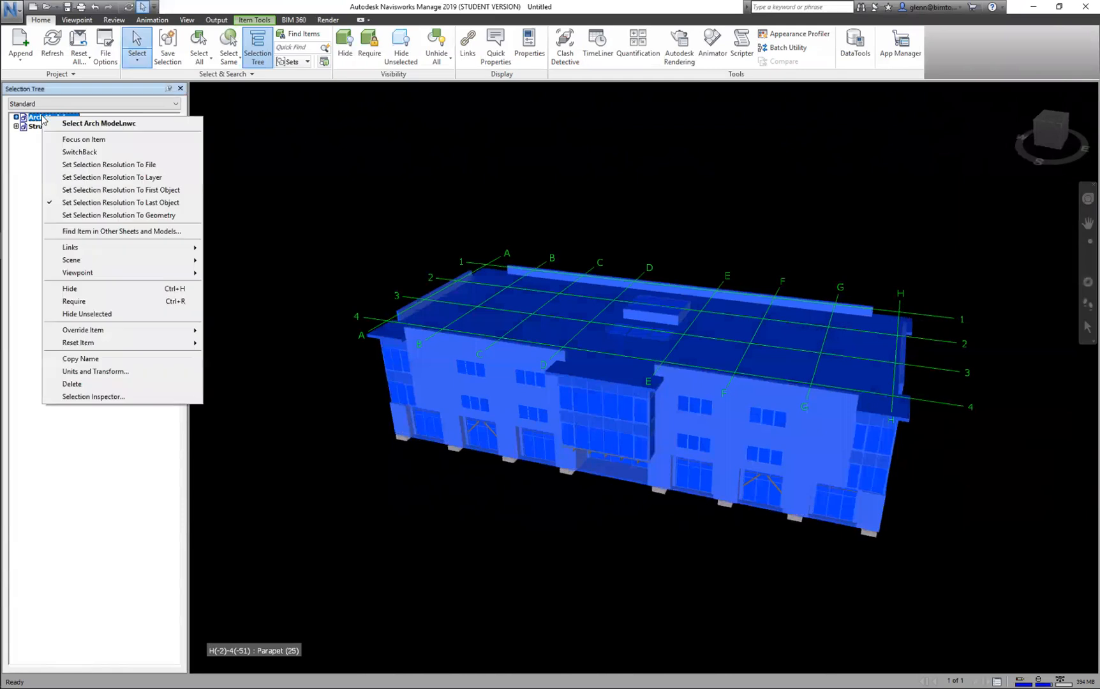
{"action": "left_click", "coordinate": [80, 298]}
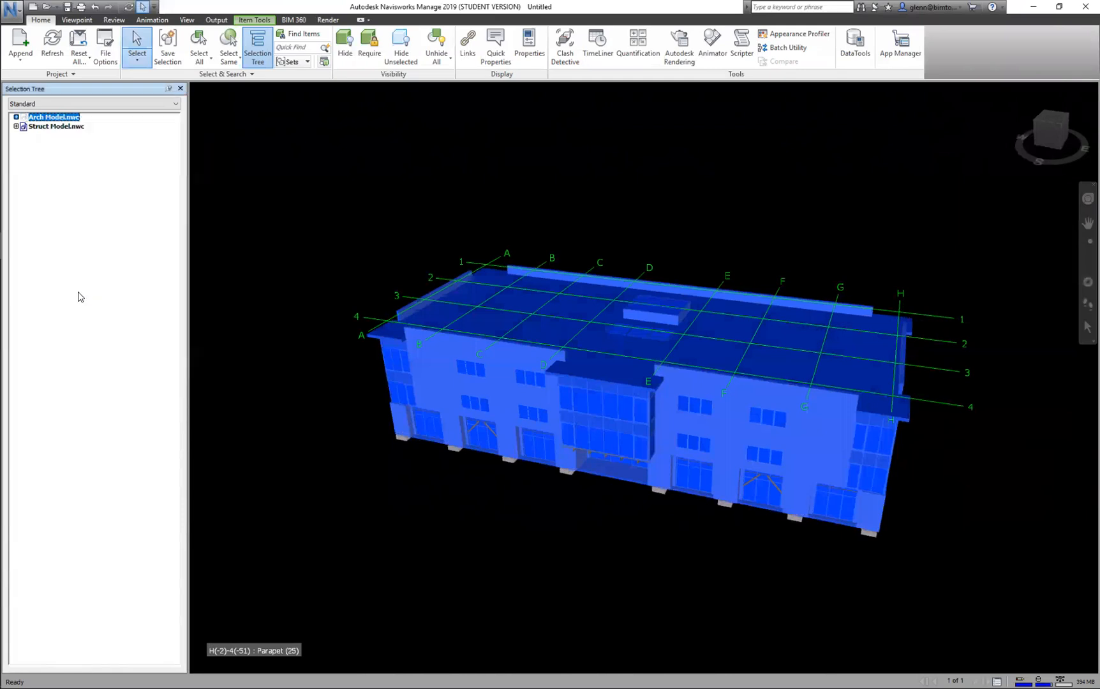
{"action": "right_click", "coordinate": [47, 118]}
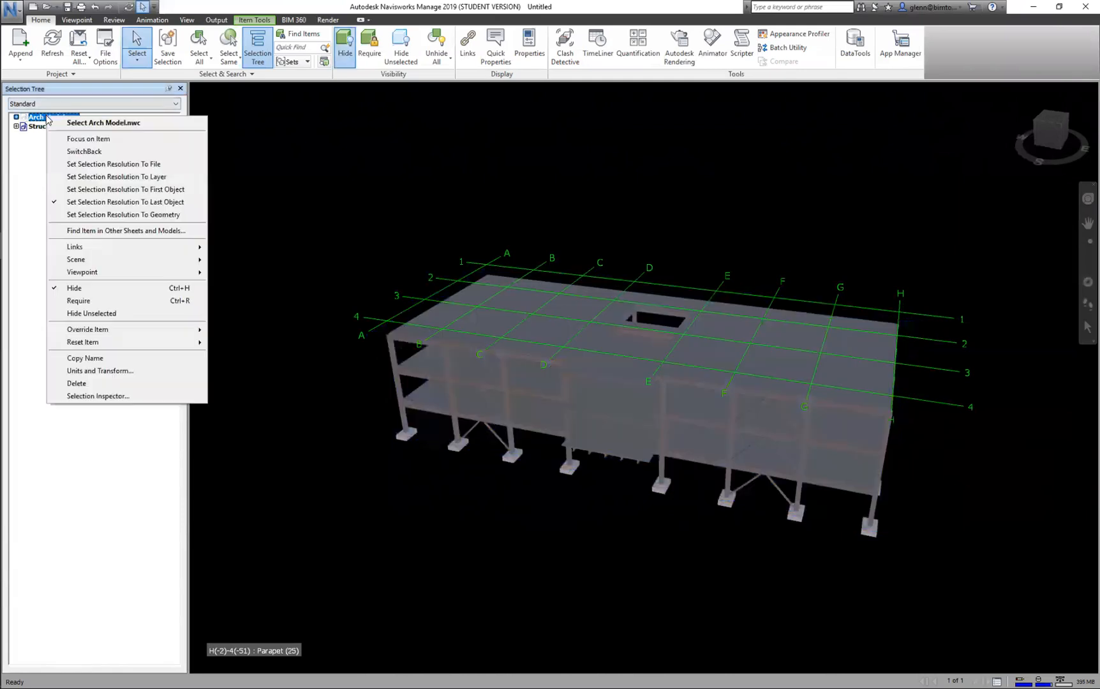
{"action": "left_click", "coordinate": [75, 288]}
{"action": "key", "text": "Escape"}
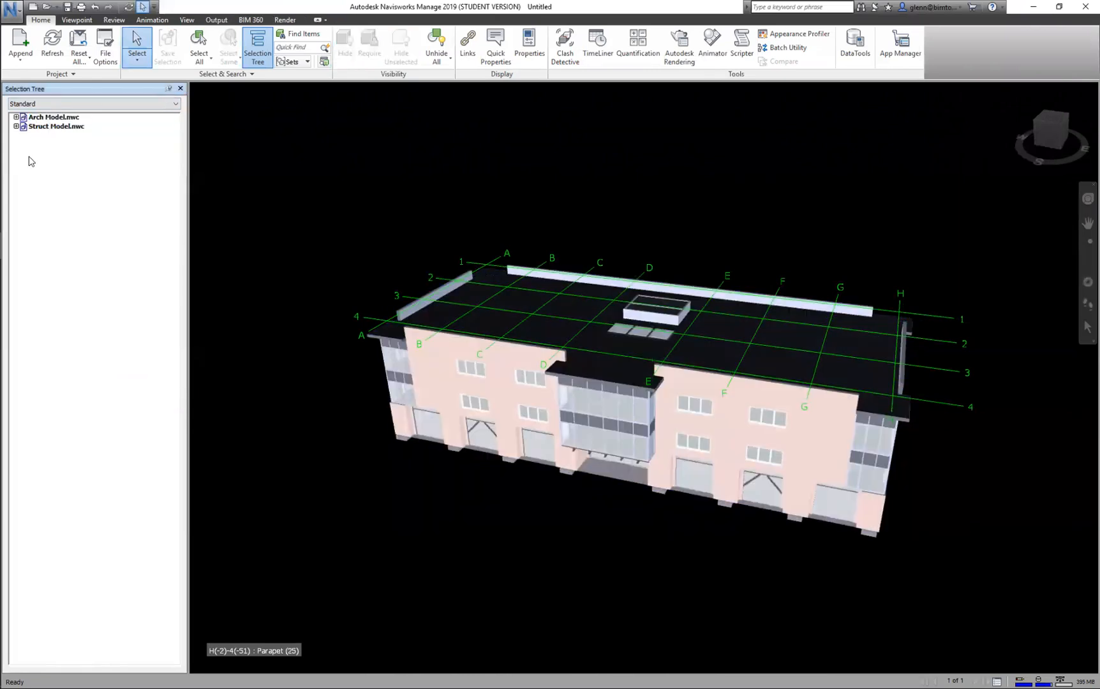
- Examine the Arch Model's contents by highlighting Level 3, Level 2, and the Windows and Rooms categories of Level 3
{"action": "left_click", "coordinate": [16, 117]}
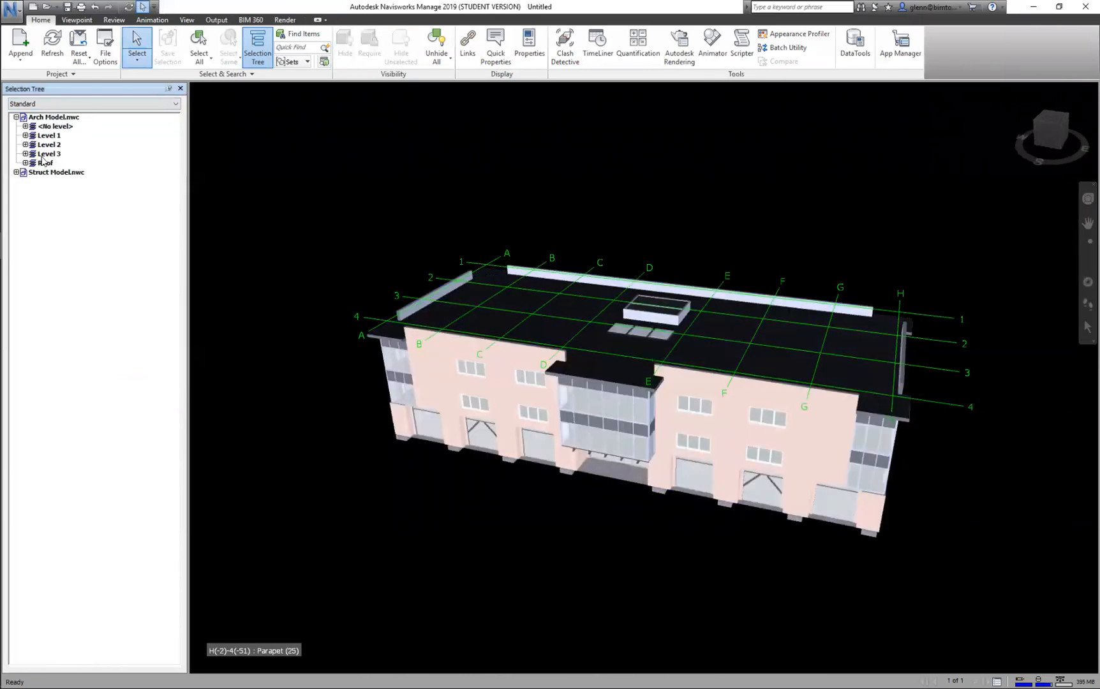
{"action": "left_click", "coordinate": [45, 154]}
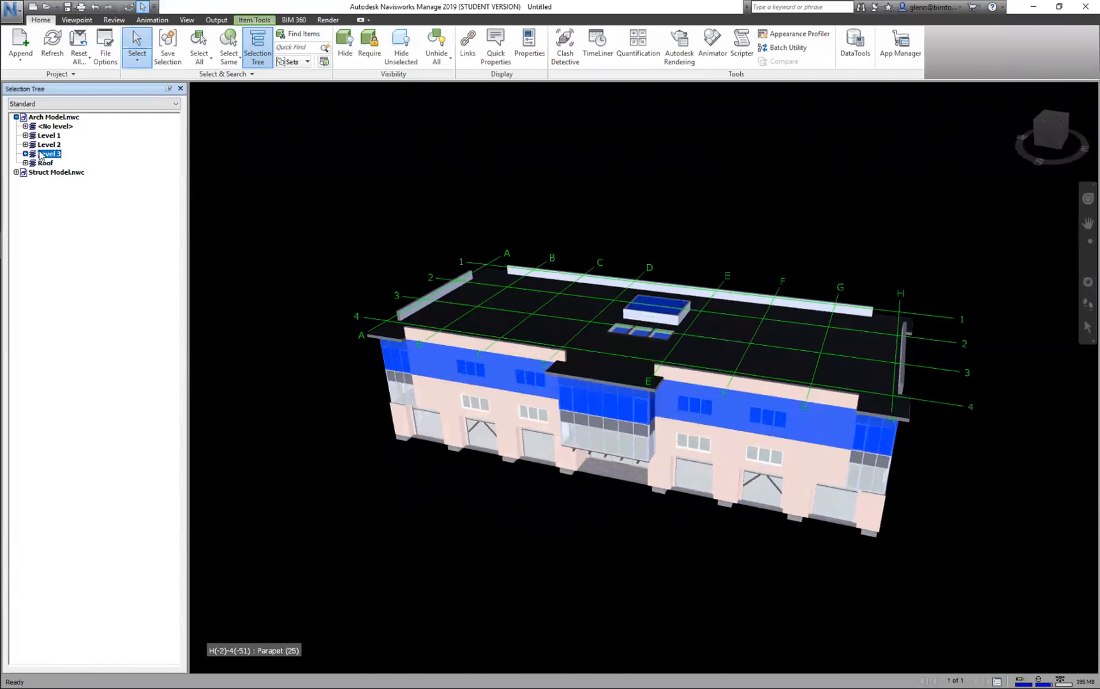
{"action": "left_click", "coordinate": [48, 145]}
{"action": "left_click", "coordinate": [25, 154]}
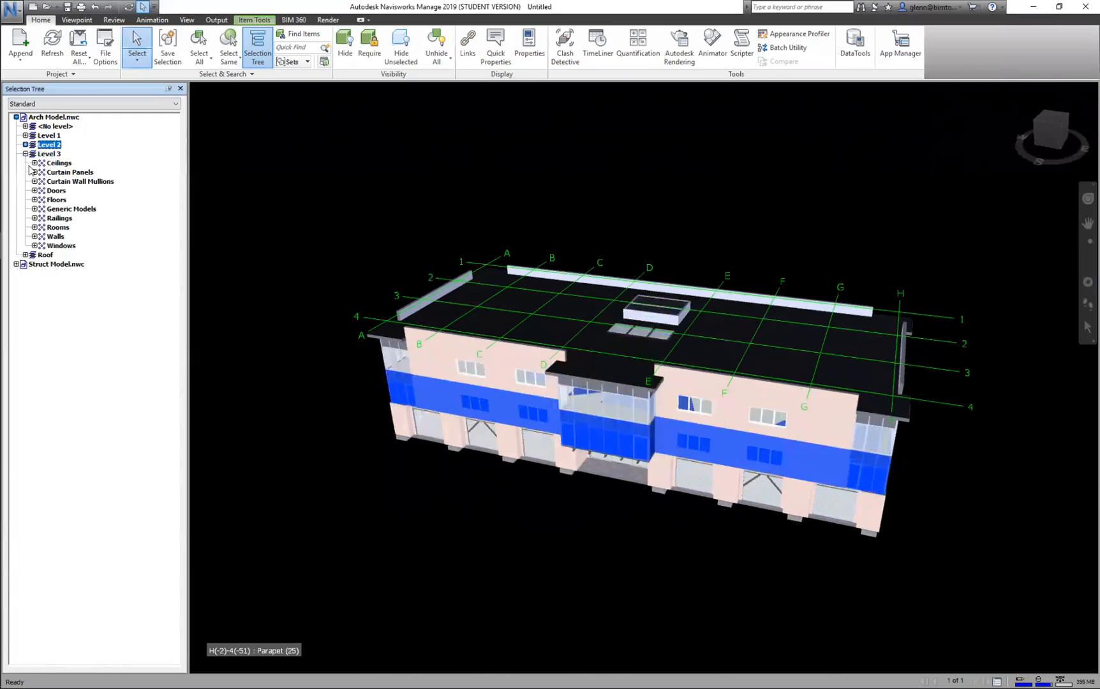
{"action": "left_click", "coordinate": [59, 246]}
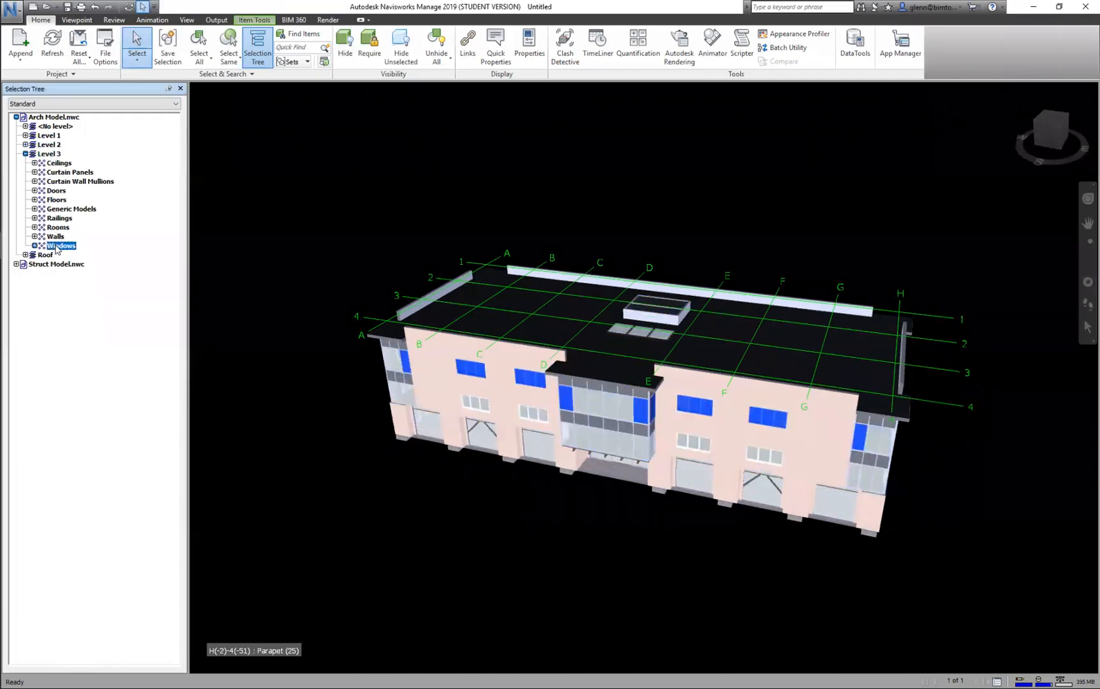
{"action": "left_click", "coordinate": [57, 228]}
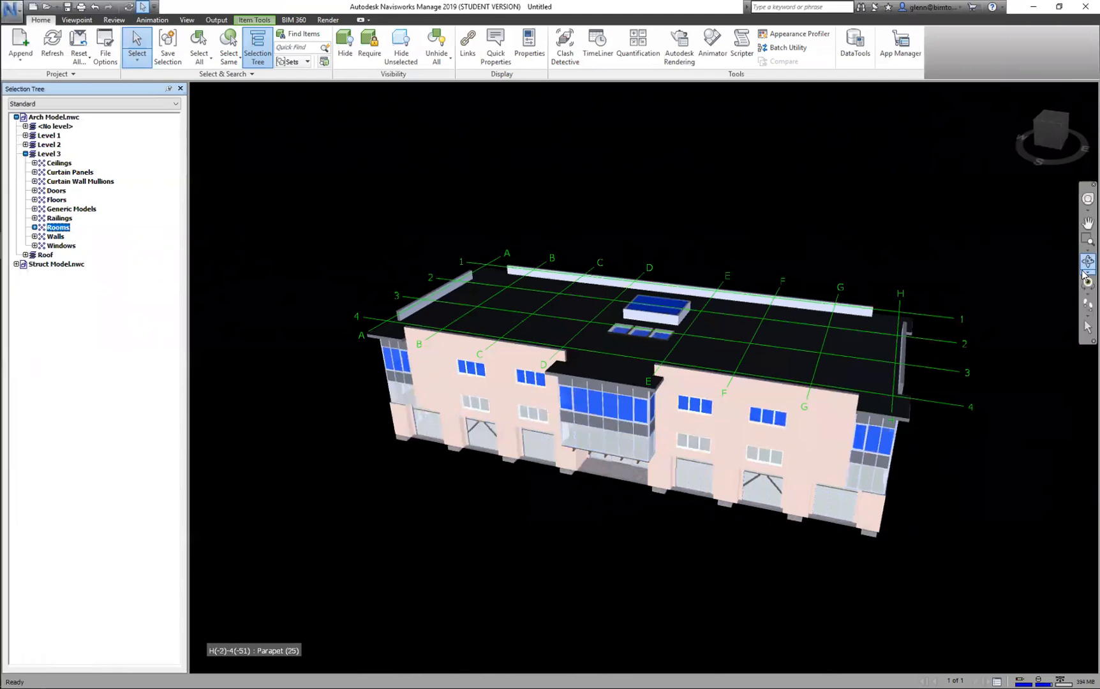
{"action": "left_click", "coordinate": [1083, 306]}
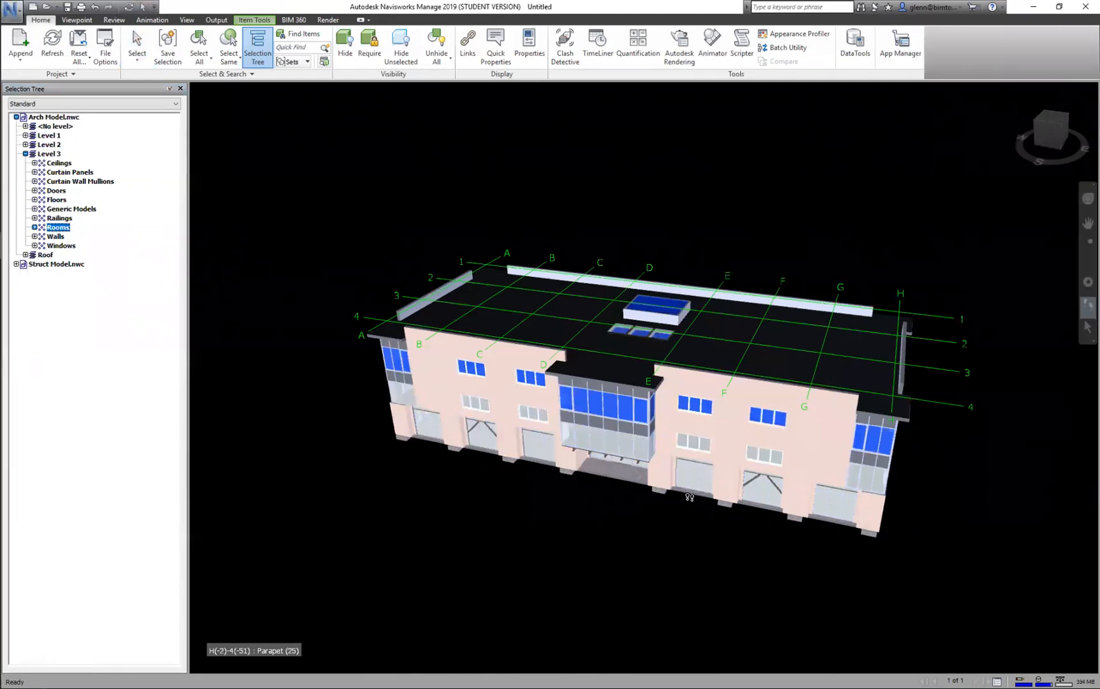
{"action": "left_click_drag", "start_coordinate": [702, 476], "coordinate": [690, 551]}
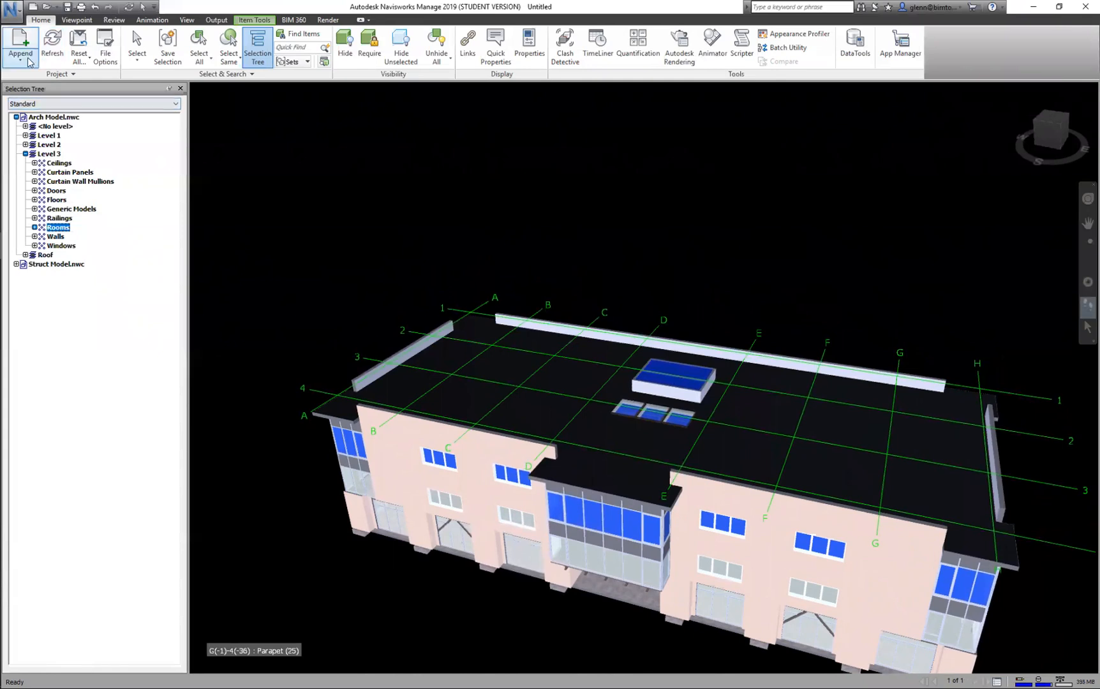
- Save the combined model to the Desktop as Integrated Model Set in the Navisworks 2016-2019 File Set (*.nwf) format
{"action": "left_click", "coordinate": [11, 8]}
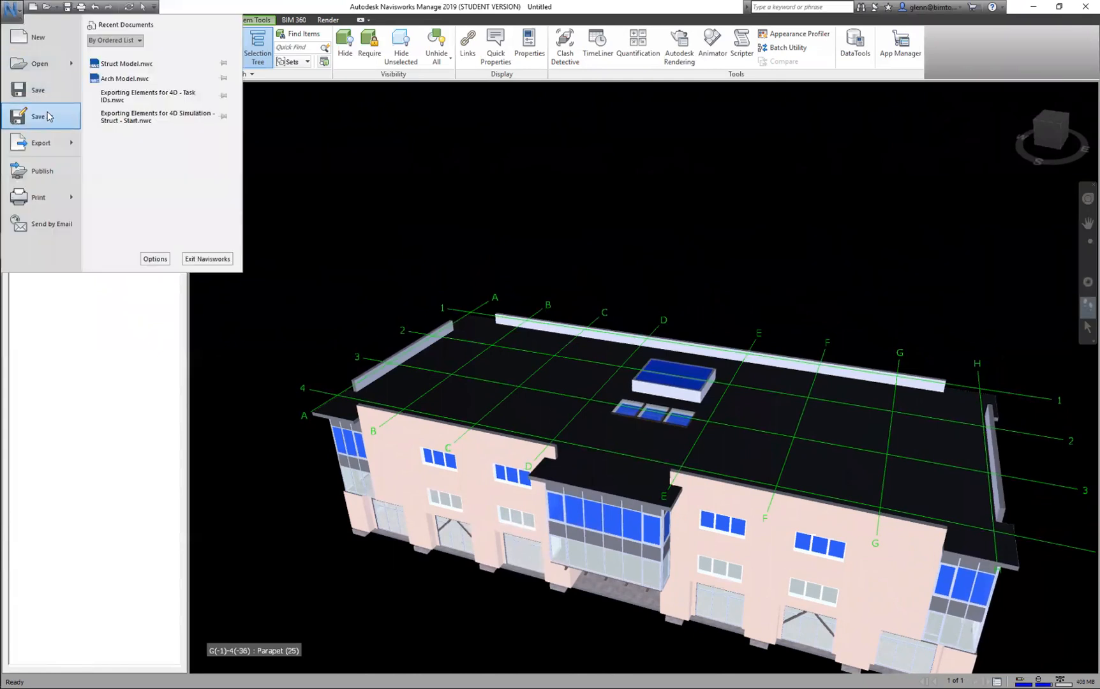
{"action": "left_click", "coordinate": [50, 117]}
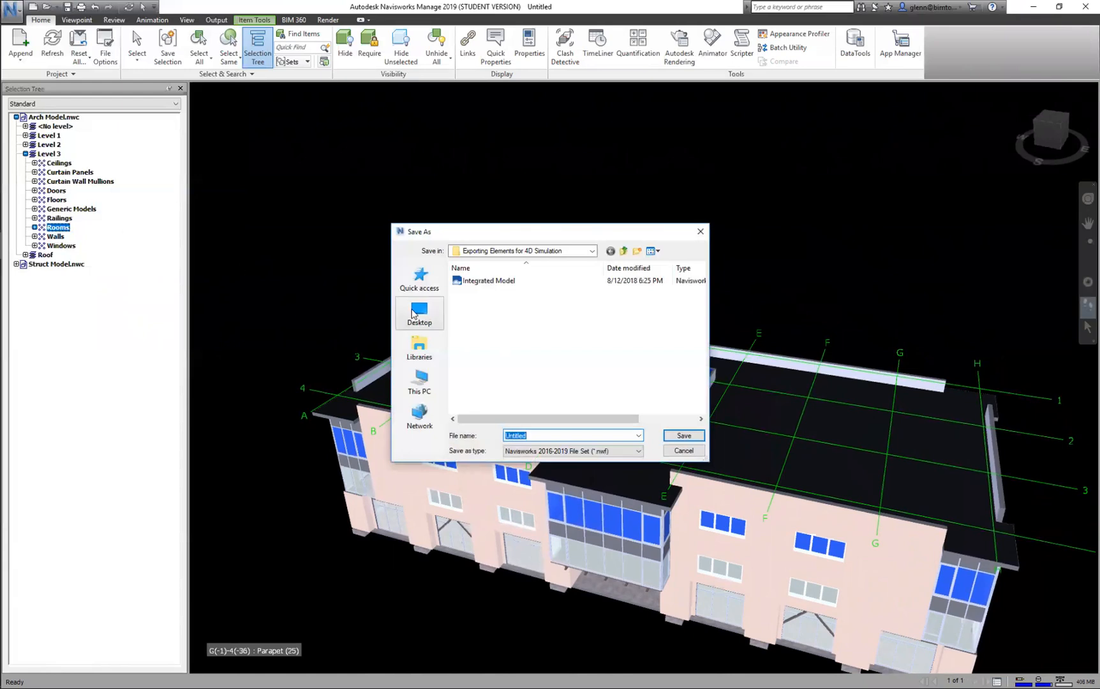
{"action": "left_click", "coordinate": [416, 314]}
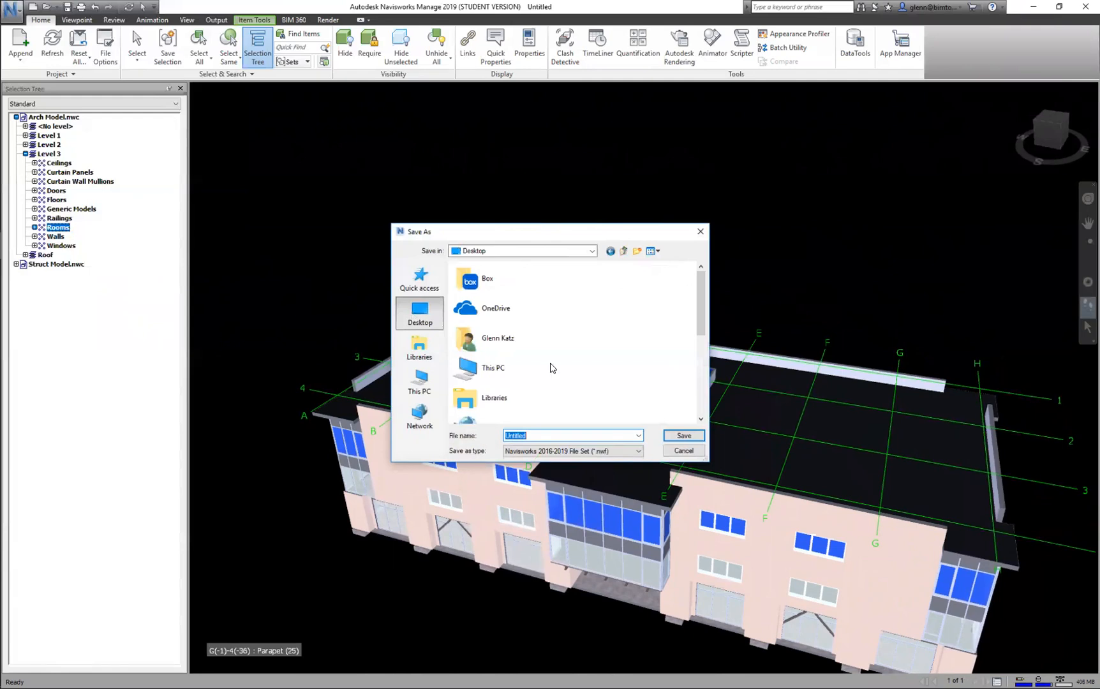
{"action": "left_click", "coordinate": [638, 452]}
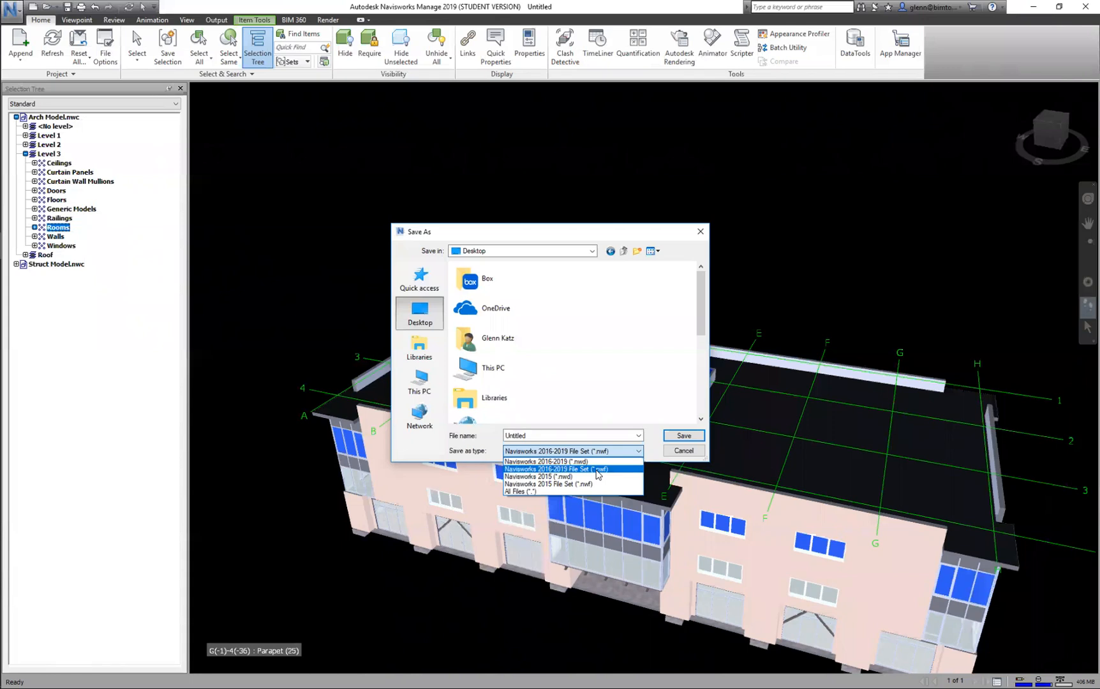
{"action": "left_click", "coordinate": [597, 469]}
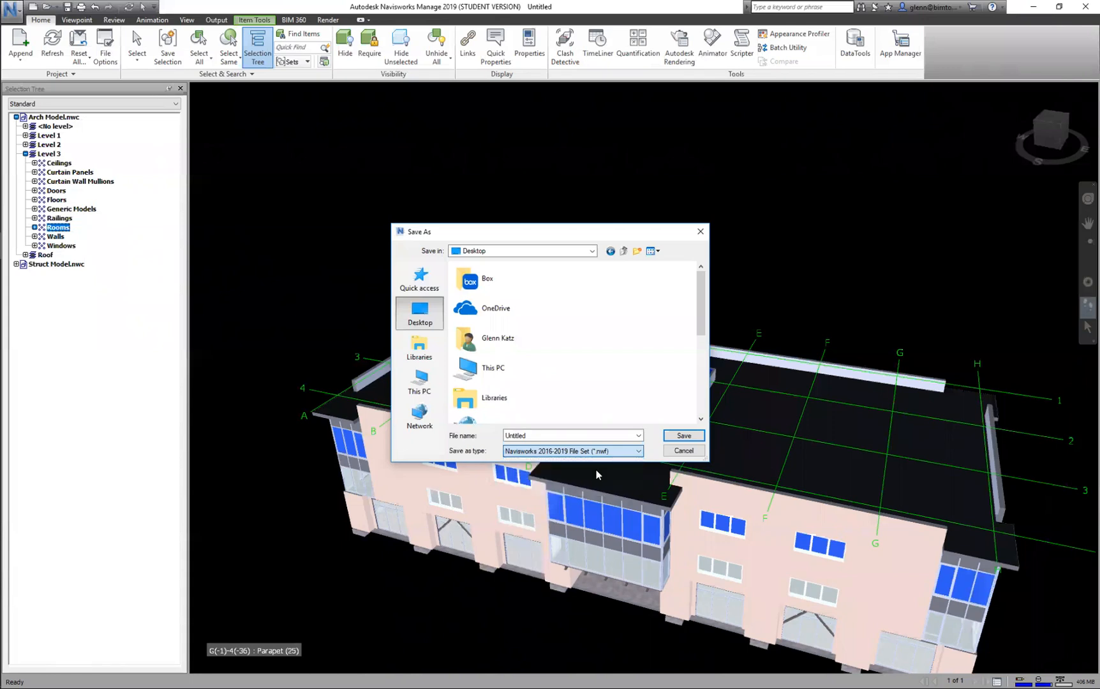
{"action": "double_click", "coordinate": [509, 434]}
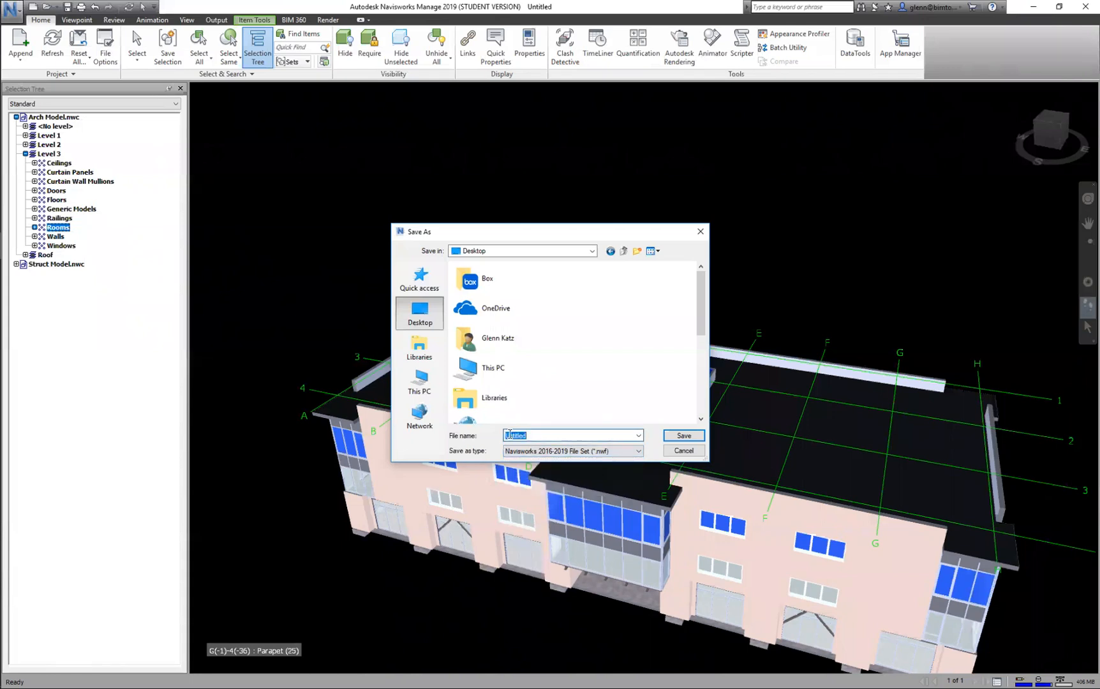
{"action": "type", "text": "Integraled Model"}
{"action": "key", "text": "super+a"}
{"action": "left_click", "coordinate": [582, 440]}
{"action": "left_click", "coordinate": [574, 437]}
{"action": "type", "text": "Srtyet"}
{"action": "left_click", "coordinate": [693, 436]}
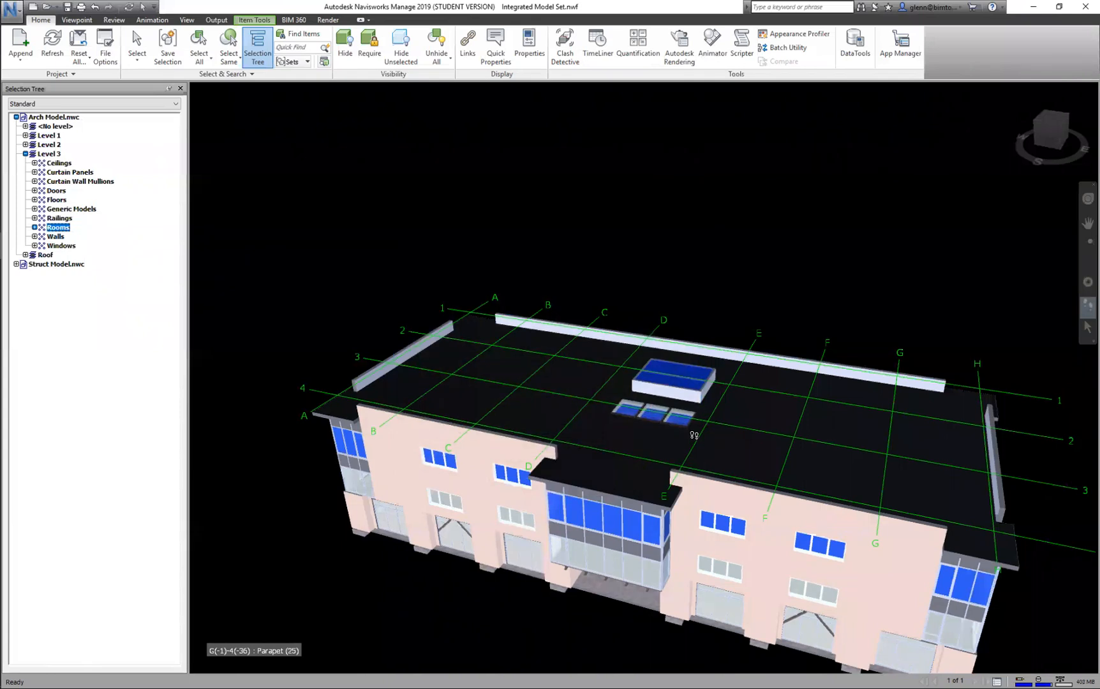
- Save the combined model to the Desktop as Integrated Model Document in the Navisworks 2016-2019 (*.nwd) format, and expand the document in the selection tree
{"action": "left_click", "coordinate": [16, 117]}
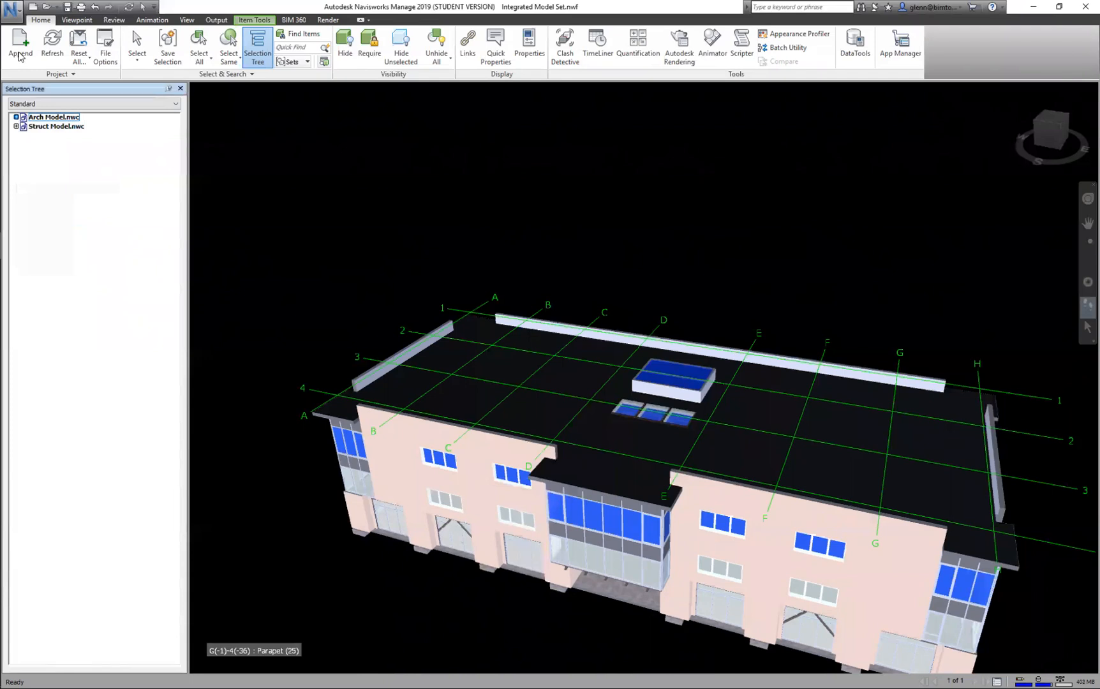
{"action": "left_click", "coordinate": [21, 17]}
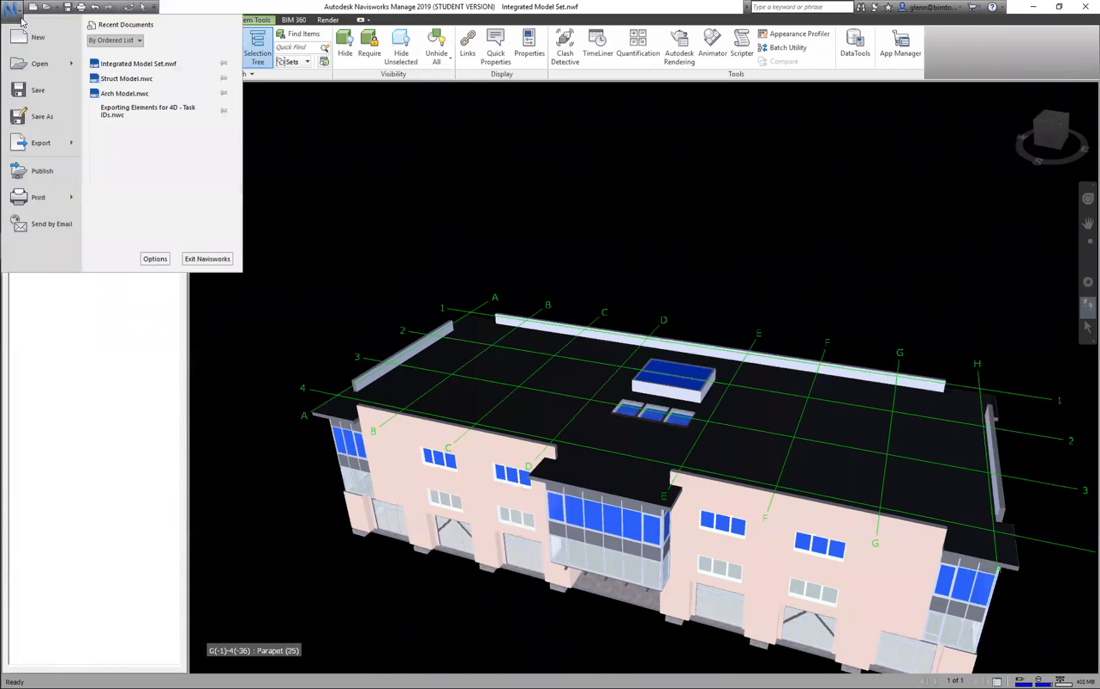
{"action": "left_click", "coordinate": [44, 120]}
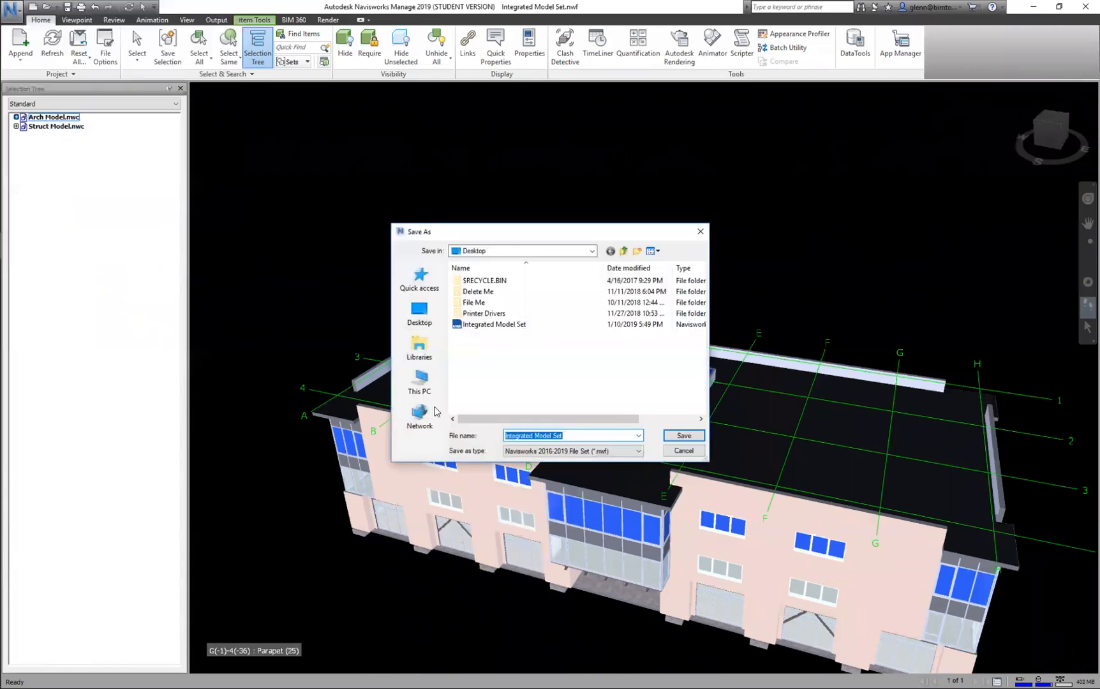
{"action": "left_click", "coordinate": [592, 453]}
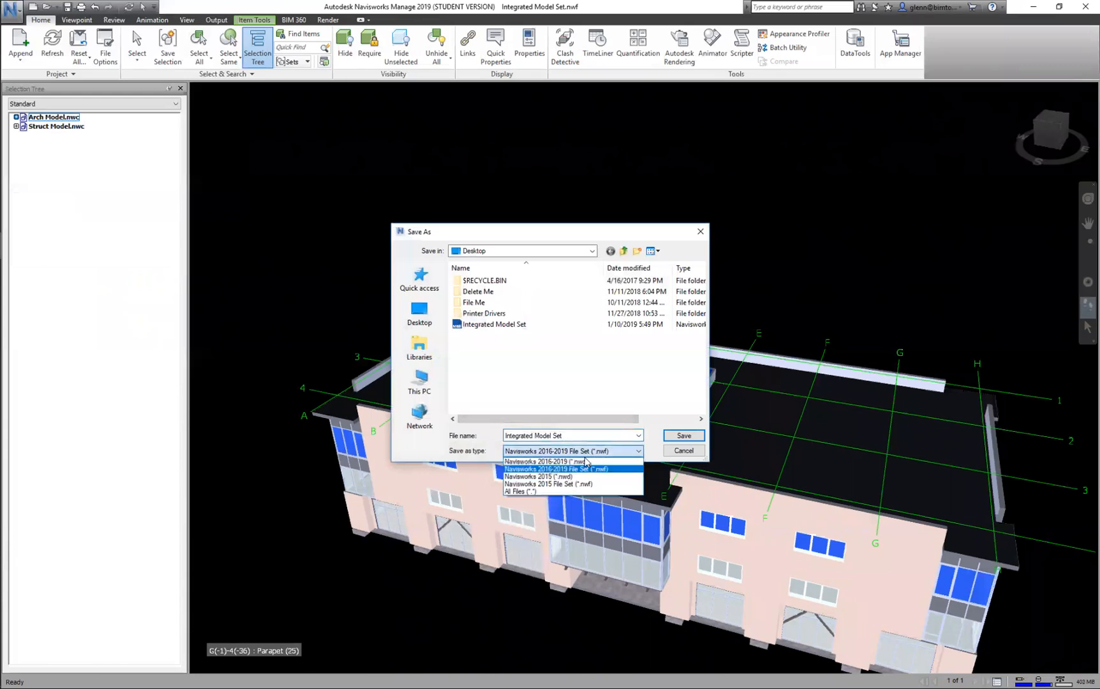
{"action": "left_click", "coordinate": [546, 462]}
{"action": "double_click", "coordinate": [558, 434]}
{"action": "type", "text": "Documents"}
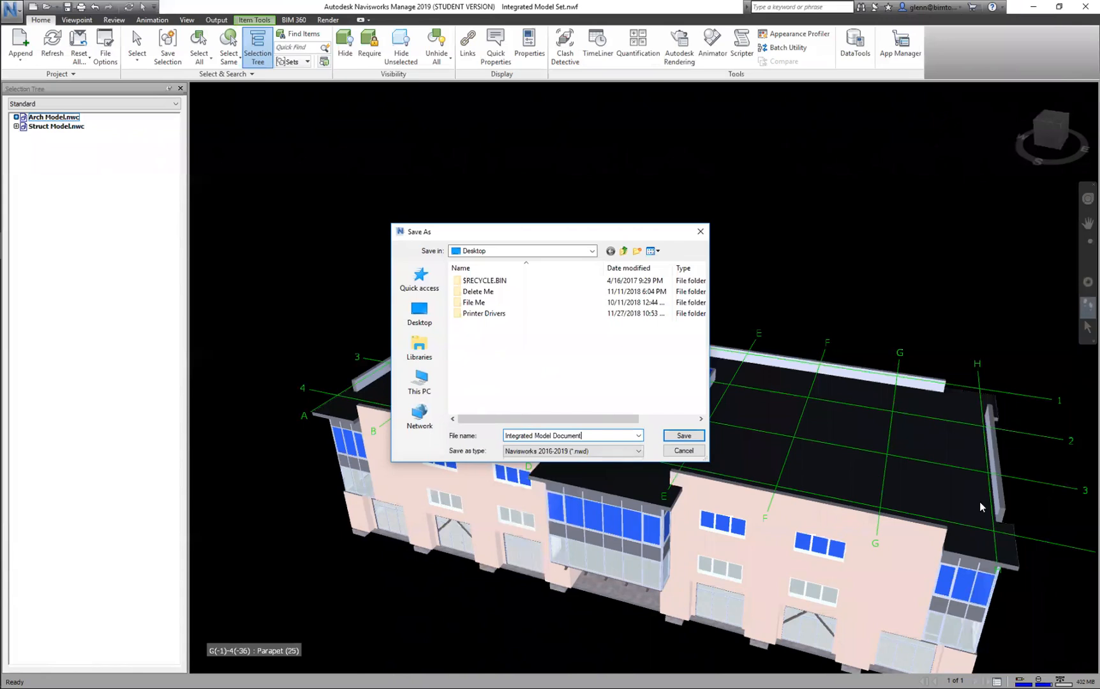
{"action": "left_click", "coordinate": [699, 435]}
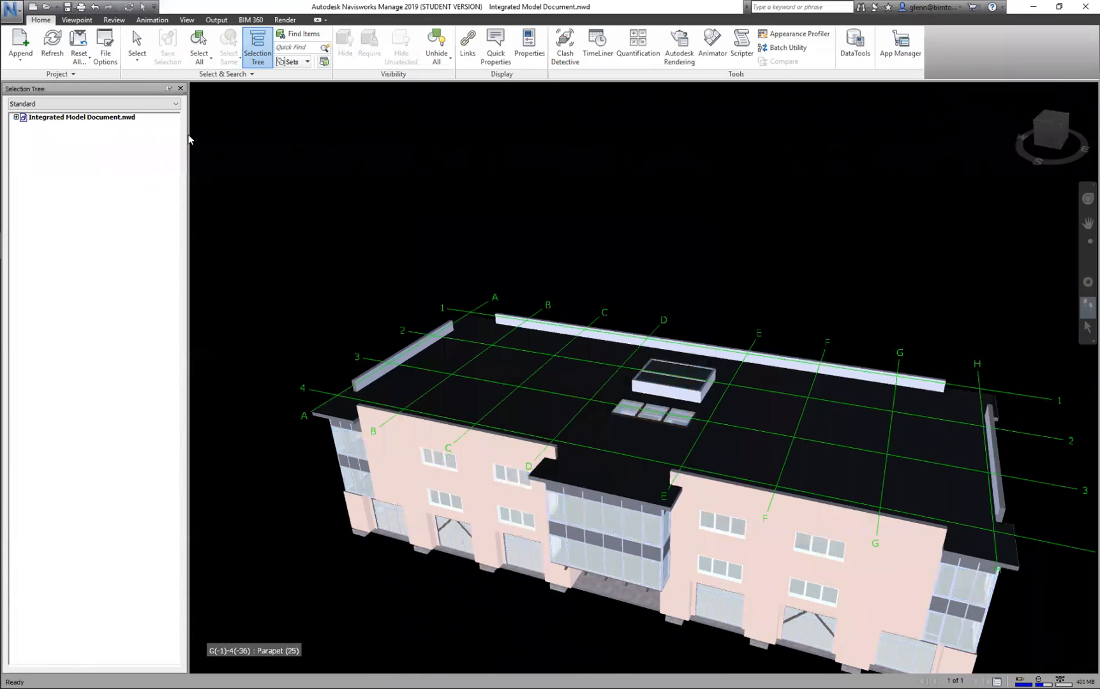
{"action": "left_click", "coordinate": [16, 117]}
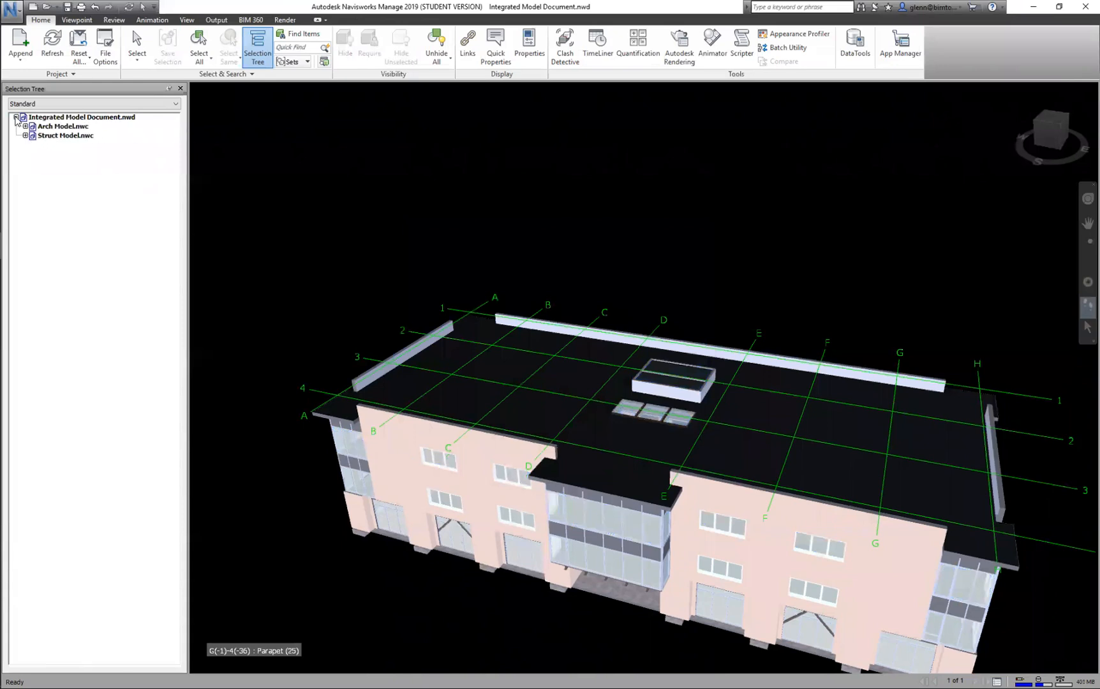
- Open Integrated Model Set from the Desktop, using the Navisworks File Set (*.nwf) file type
{"action": "left_click", "coordinate": [48, 7]}
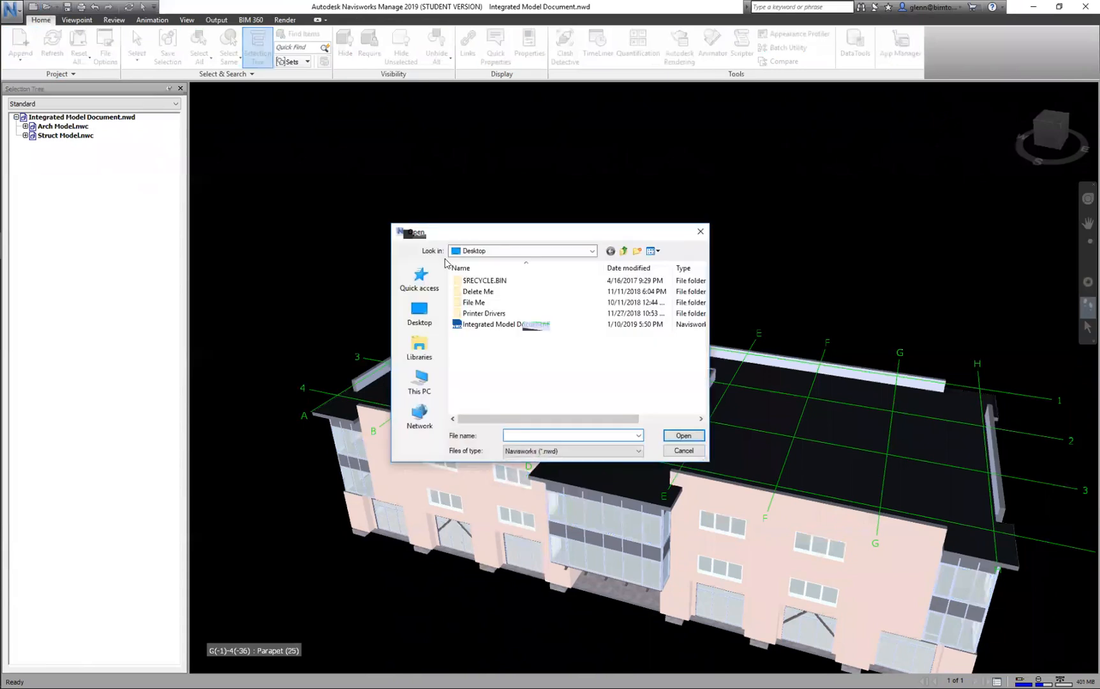
{"action": "left_click", "coordinate": [505, 329]}
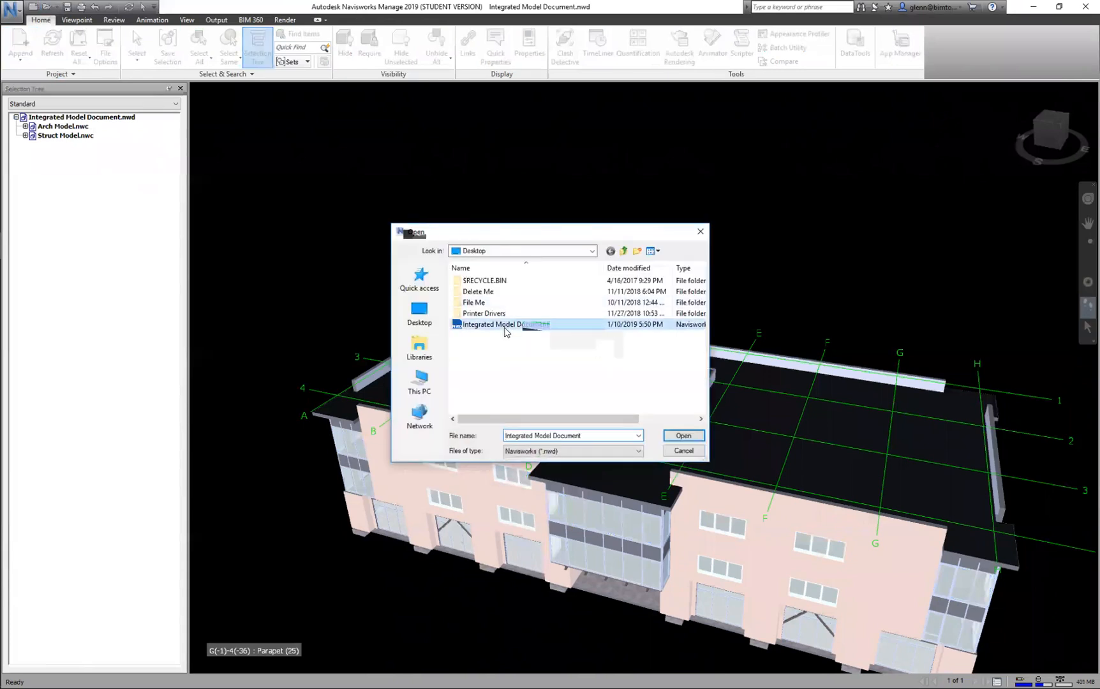
{"action": "left_click", "coordinate": [537, 452]}
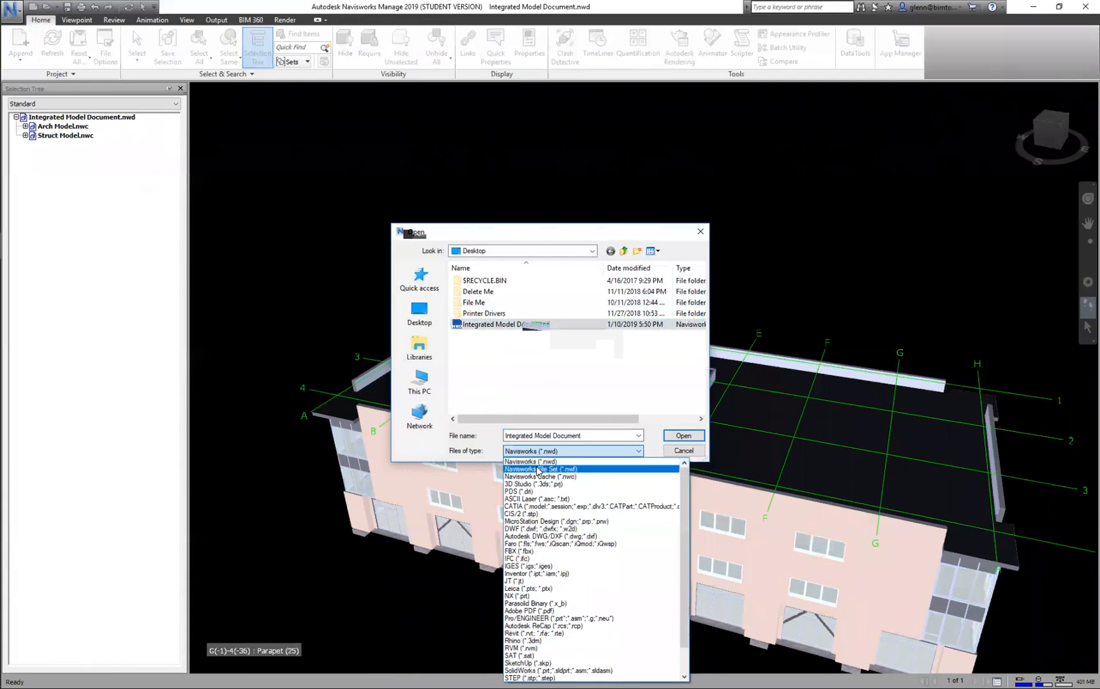
{"action": "left_click", "coordinate": [539, 469]}
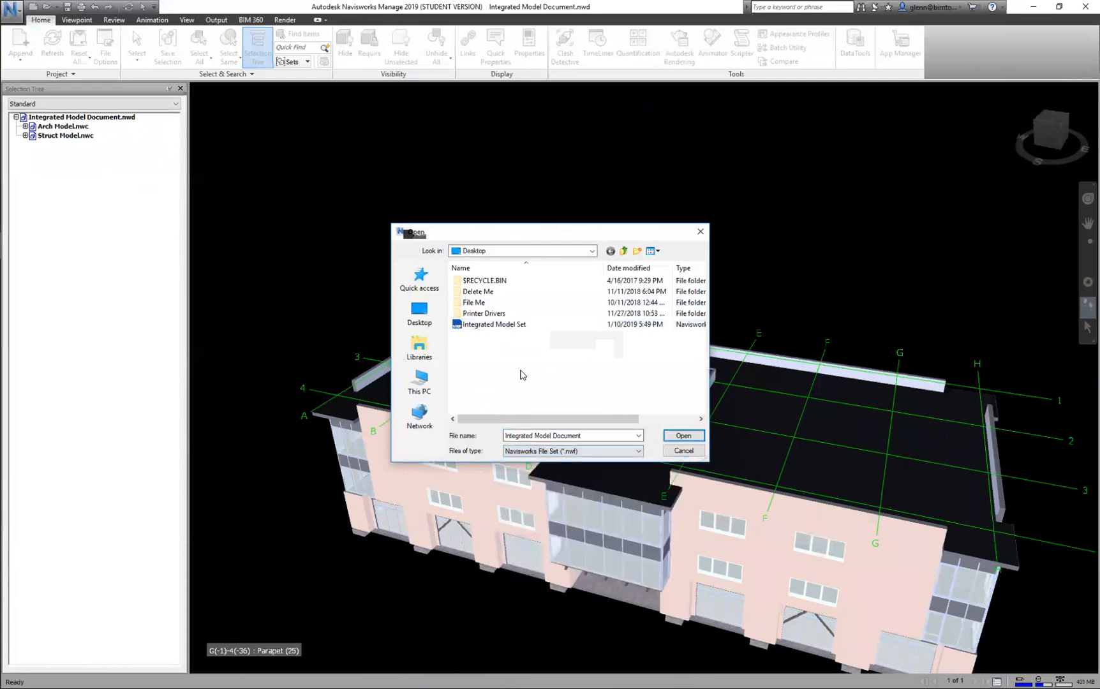
{"action": "left_click", "coordinate": [513, 327]}
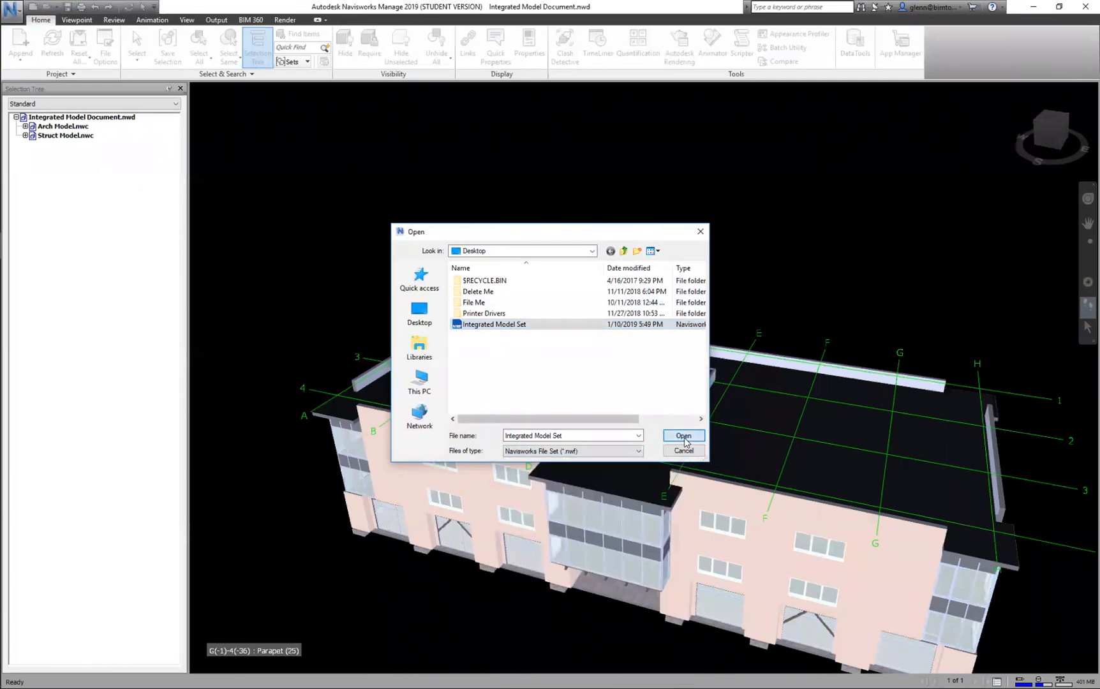
{"action": "left_click", "coordinate": [684, 435]}
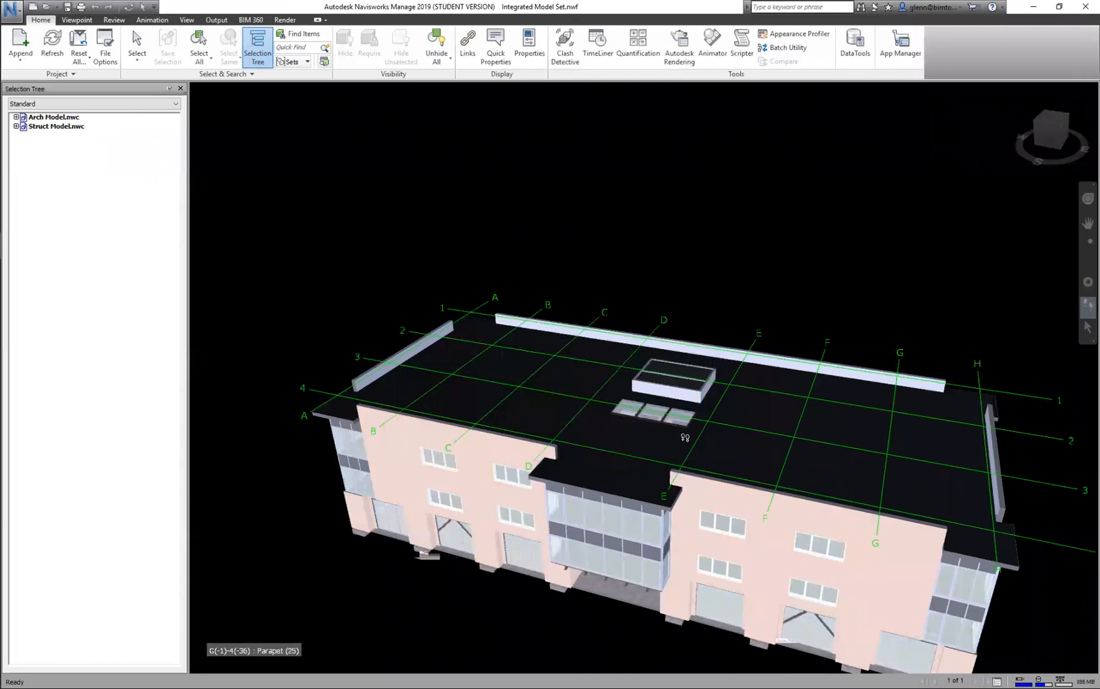